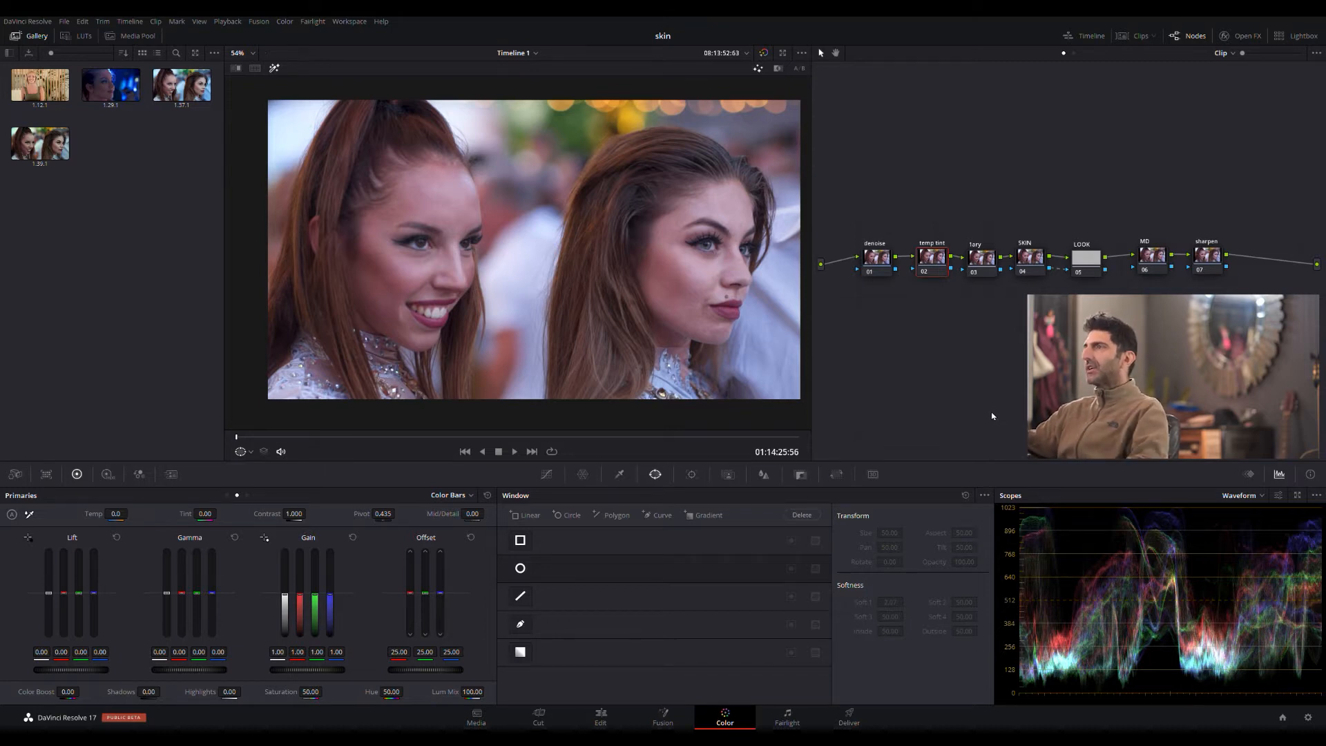
- On the 1ary node (03), bring up the HDR wheels from the Dark zone onward and preview the Dark zone's tonal range
{"action": "left_click", "coordinate": [982, 269]}
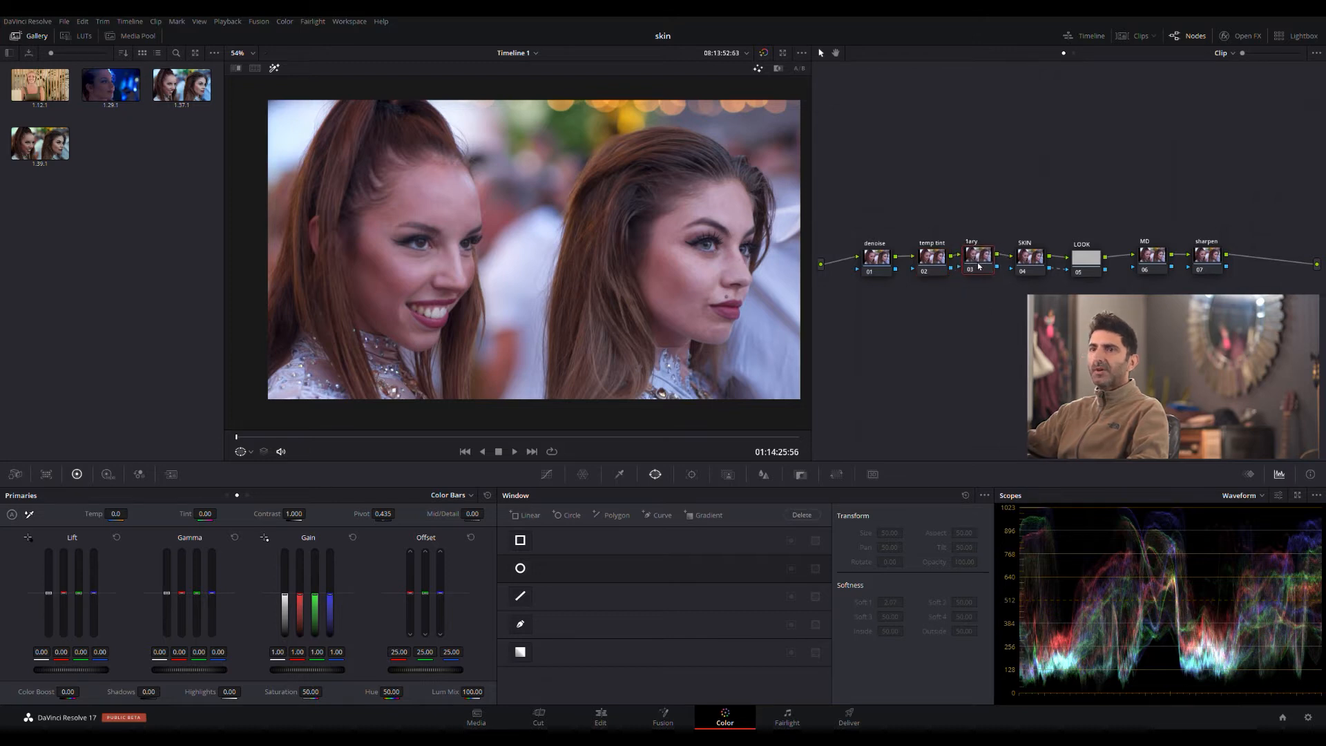
{"action": "left_click", "coordinate": [108, 475]}
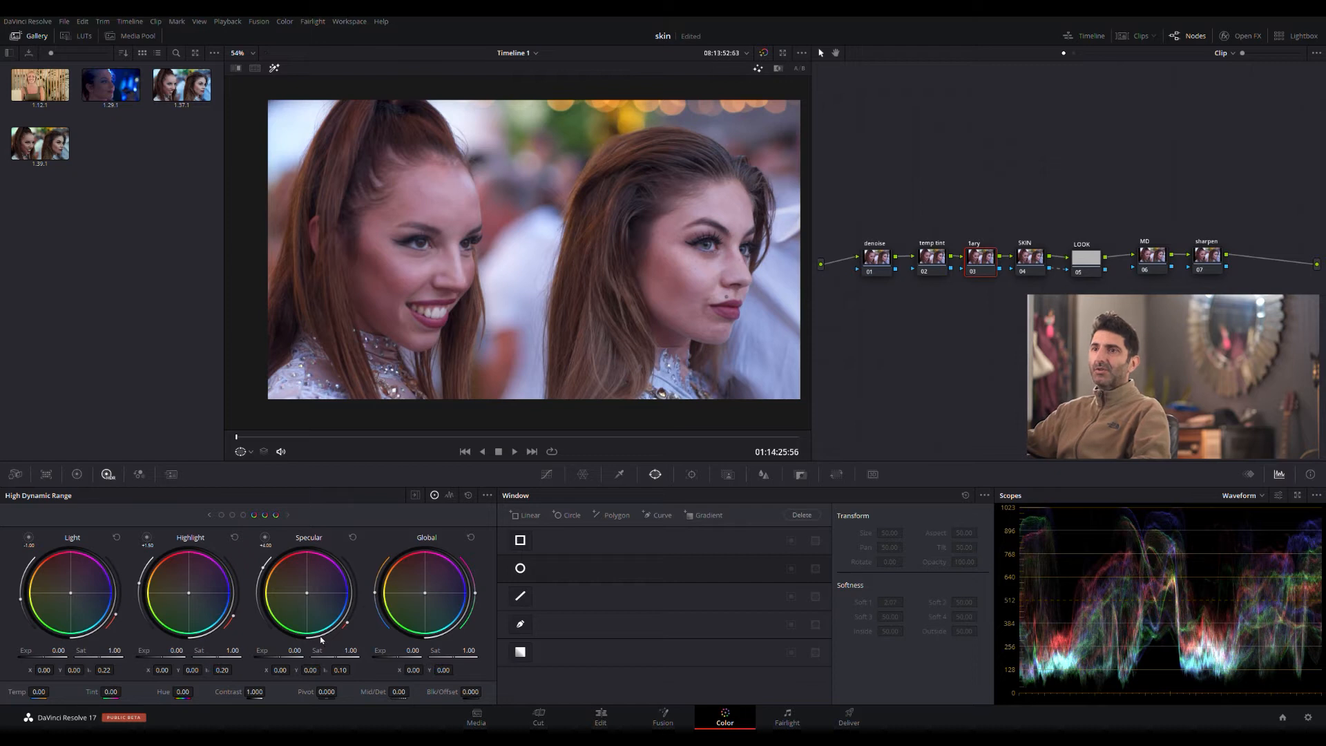
{"action": "left_click", "coordinate": [209, 515]}
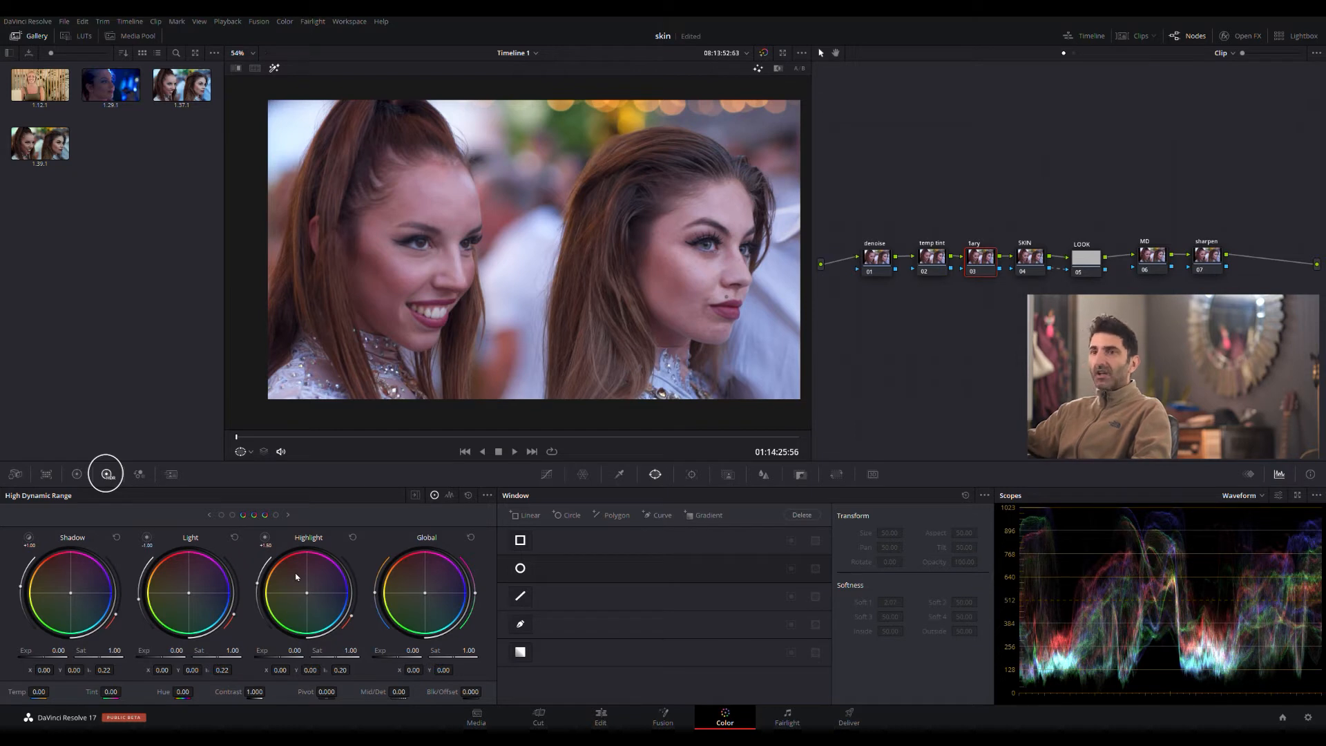
{"action": "left_click", "coordinate": [211, 516]}
{"action": "left_click", "coordinate": [28, 539]}
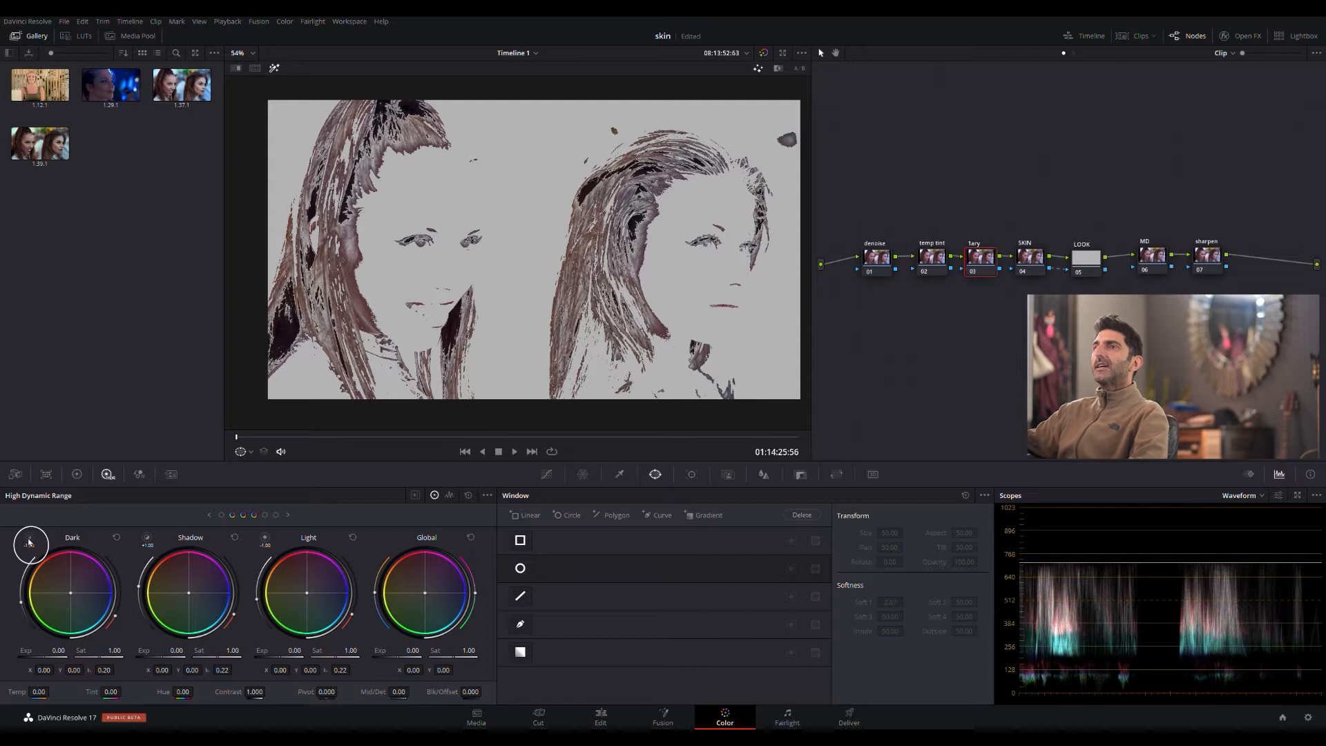
{"action": "left_click", "coordinate": [29, 539]}
{"action": "left_click", "coordinate": [28, 539]}
{"action": "left_click", "coordinate": [28, 540]}
{"action": "left_click", "coordinate": [28, 539]}
{"action": "left_click", "coordinate": [28, 540]}
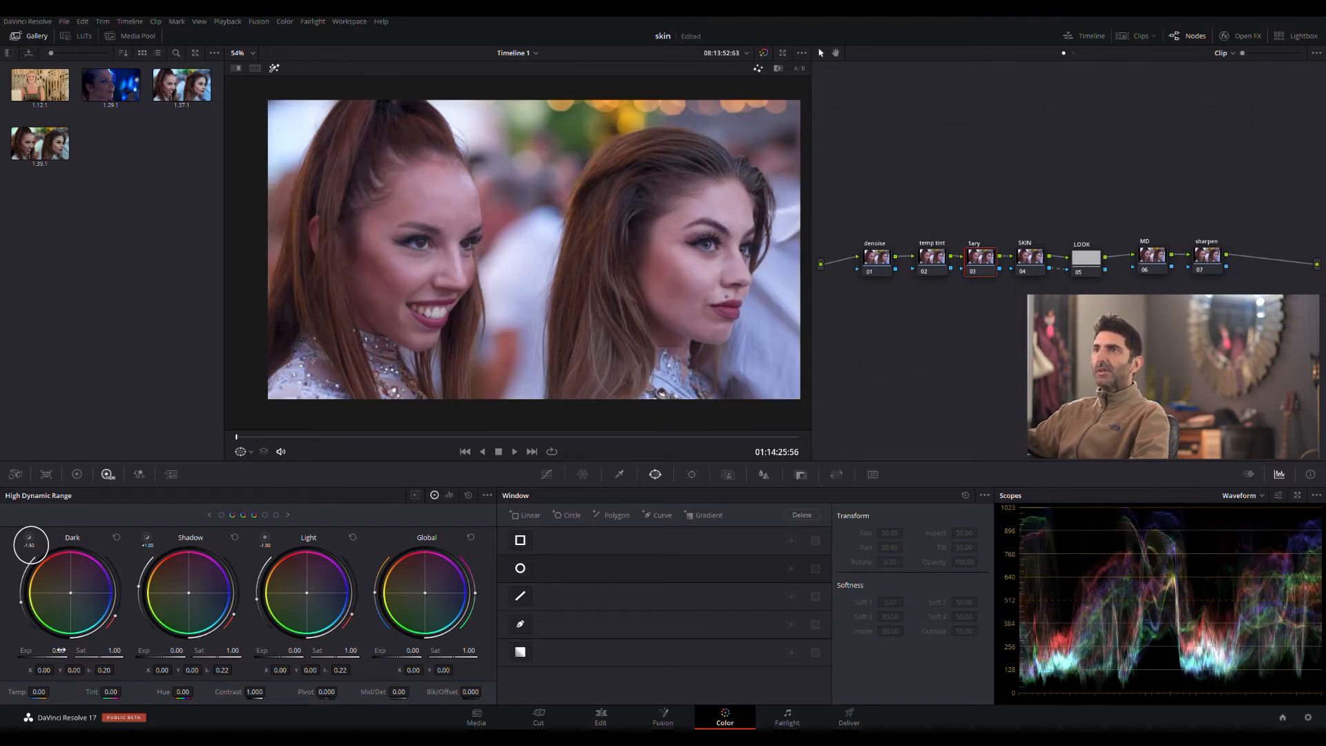
{"action": "left_click", "coordinate": [28, 539]}
- Turn off the highlight preview and set the Dark zone's exposure to -0.69 and saturation to 1.05
{"action": "left_click_drag", "start_coordinate": [55, 651], "coordinate": [58, 652]}
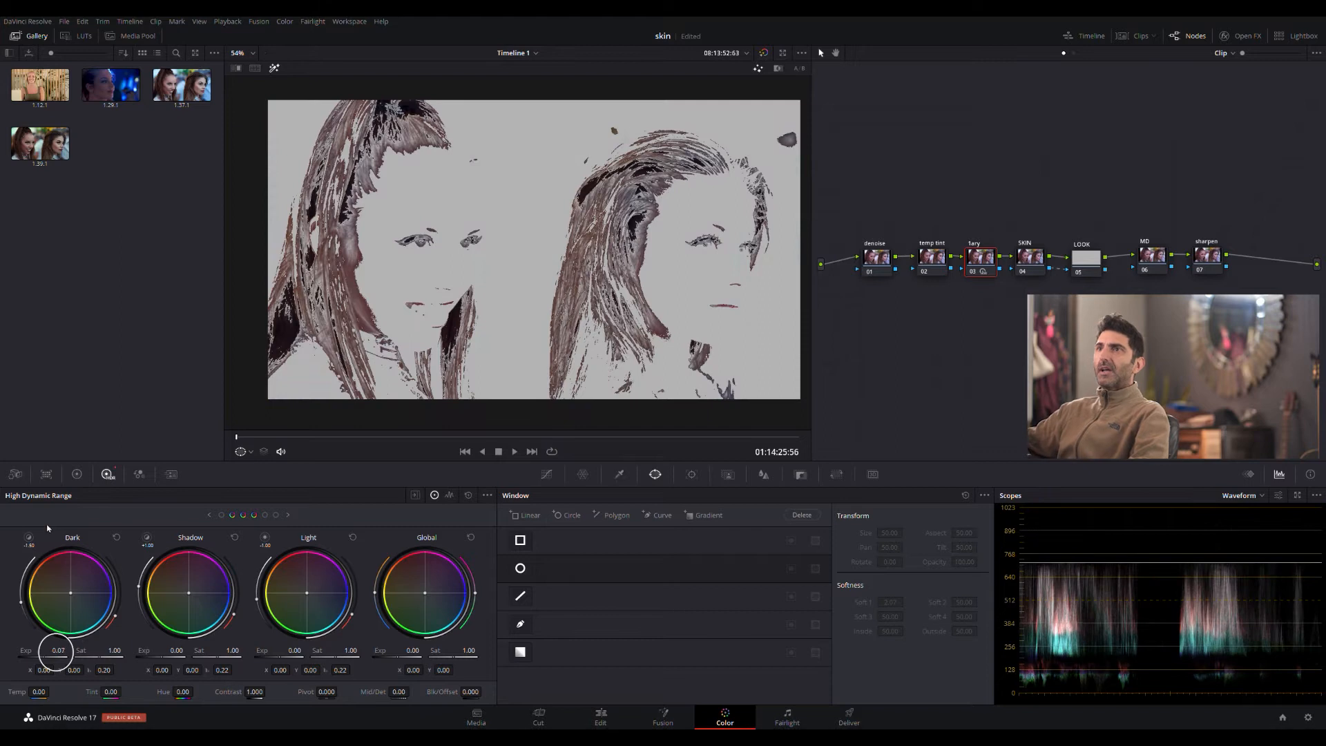
{"action": "left_click", "coordinate": [275, 70]}
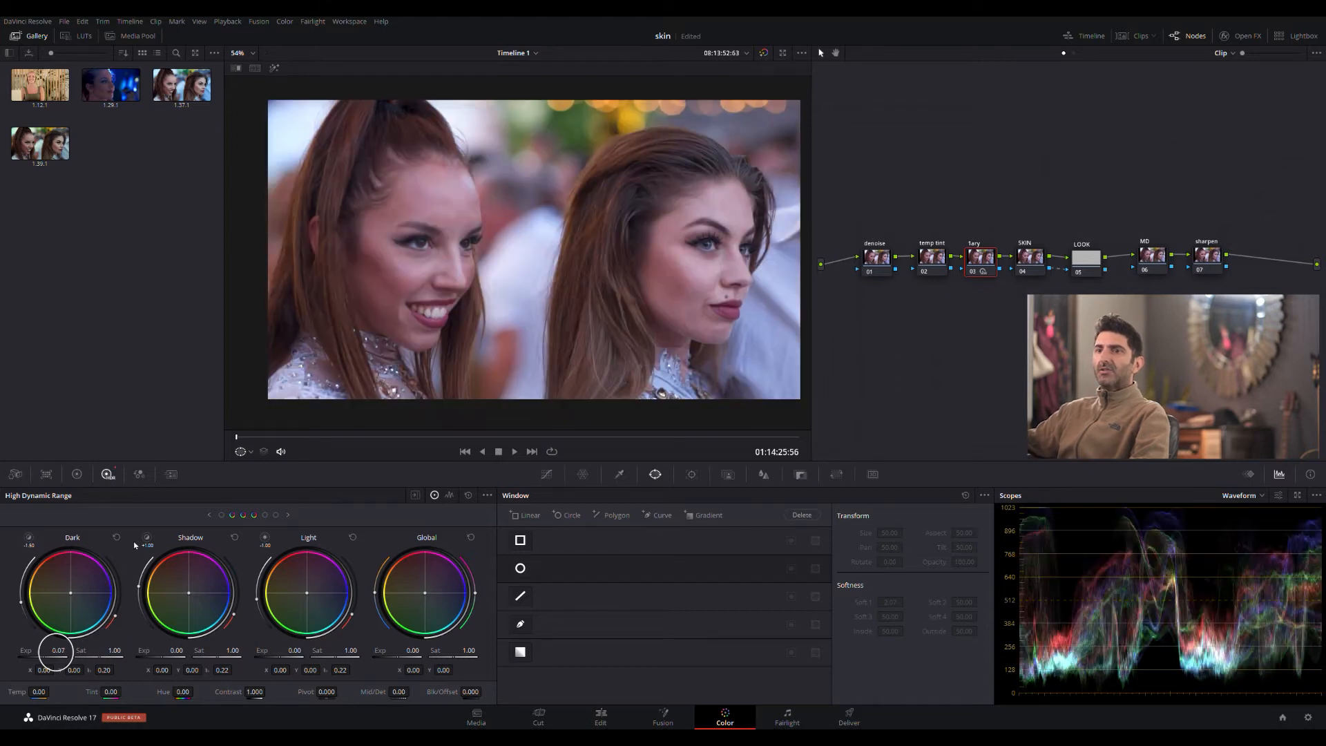
{"action": "left_click_drag", "start_coordinate": [56, 652], "coordinate": [56, 651]}
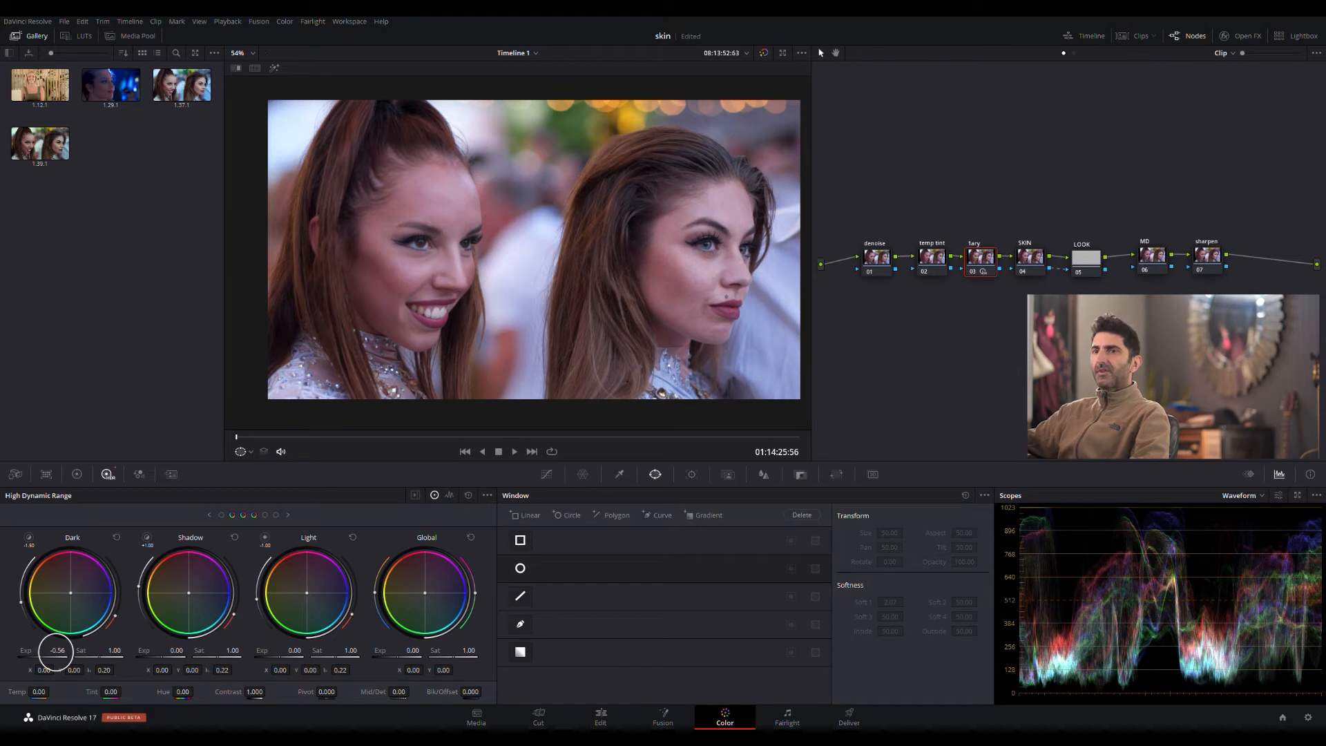
{"action": "left_click_drag", "start_coordinate": [55, 650], "coordinate": [106, 655]}
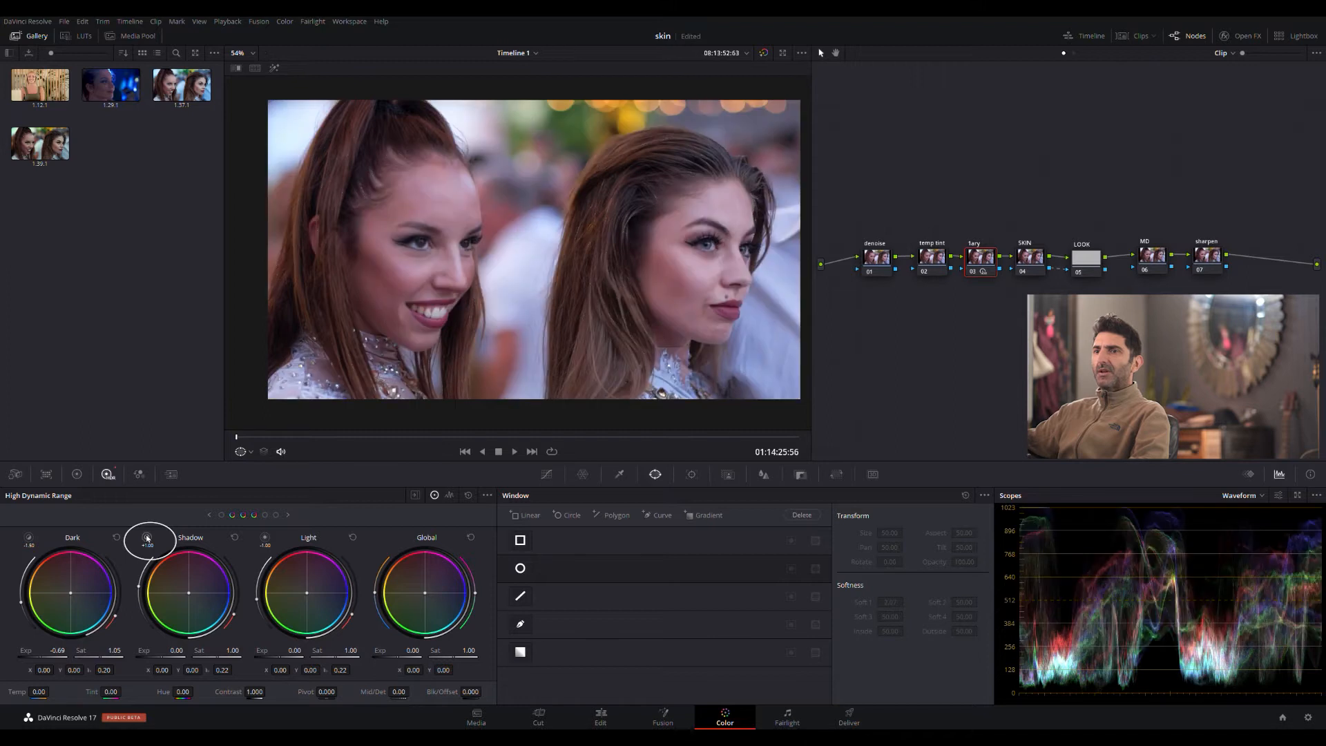
- Lower the HDR exposure of the Shadow zone to -0.18 and the Light zone to -0.23
{"action": "left_click_drag", "start_coordinate": [165, 651], "coordinate": [158, 650]}
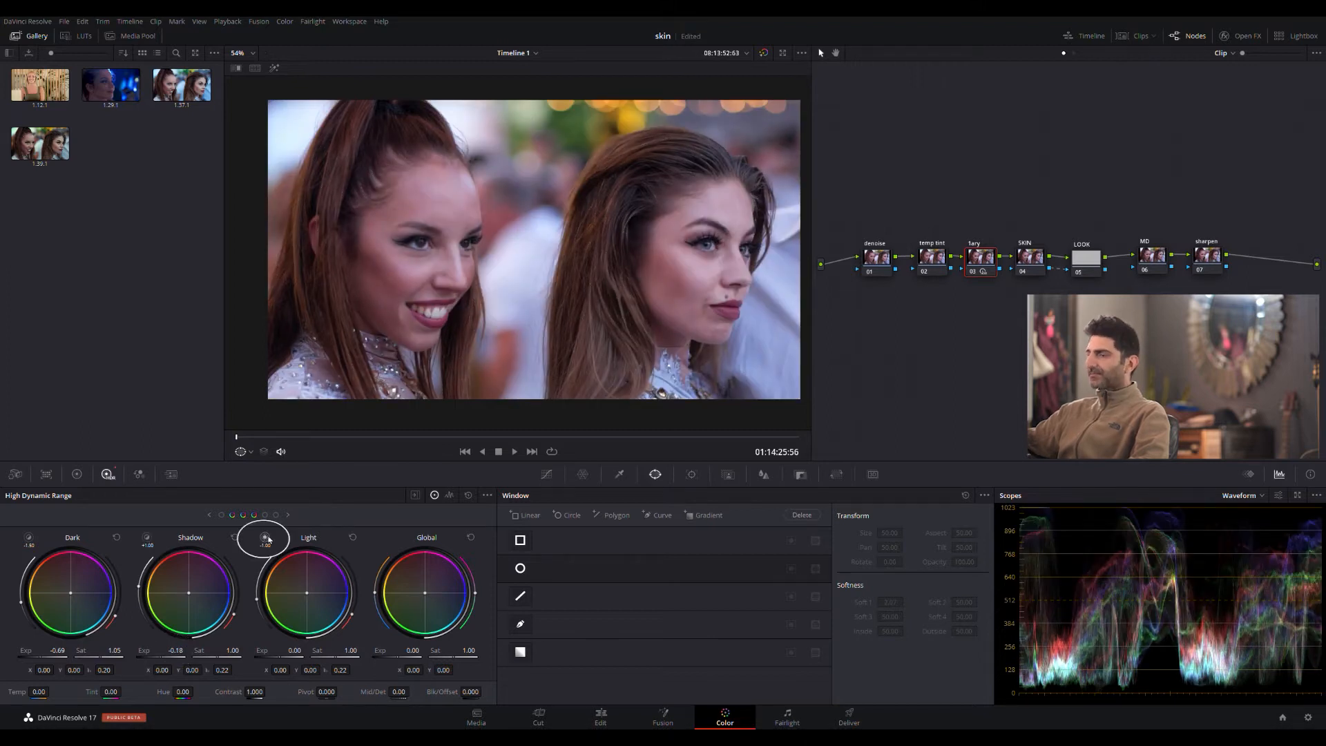
{"action": "mouse_move", "coordinate": [264, 537]}
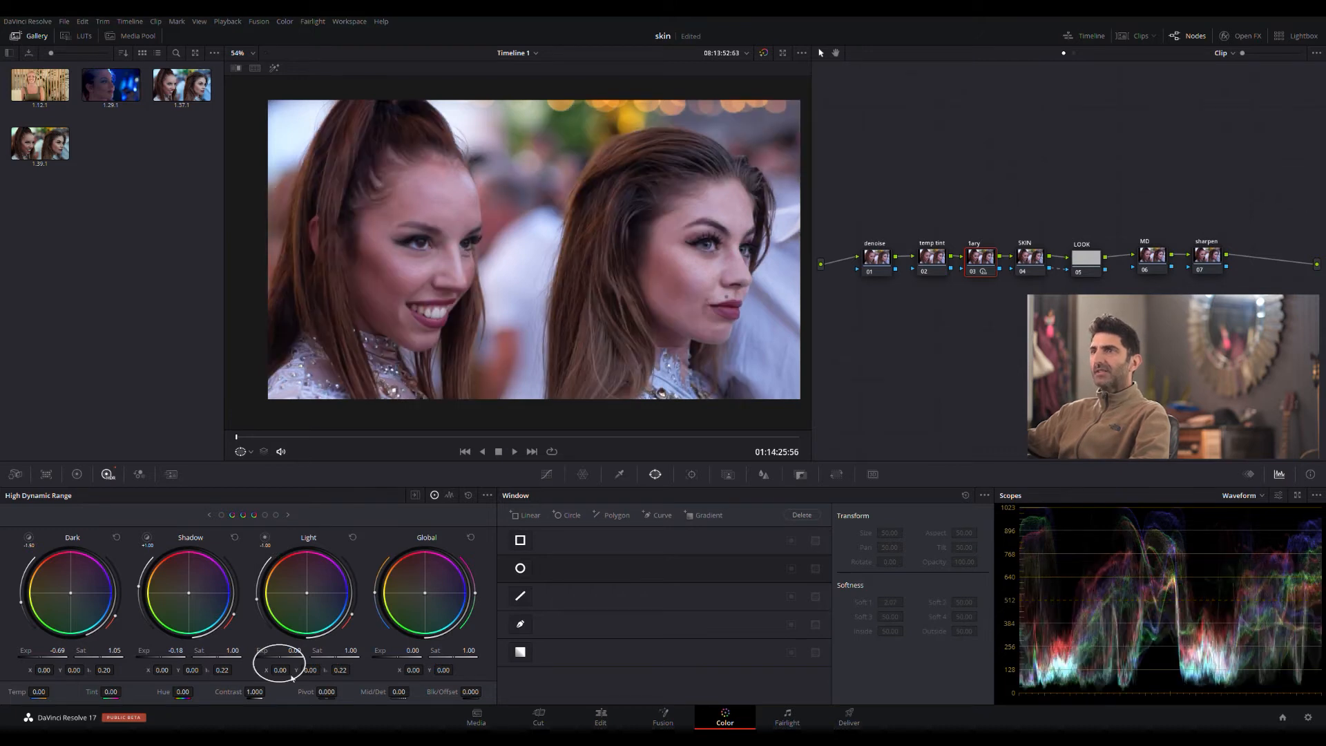
{"action": "left_click_drag", "start_coordinate": [287, 658], "coordinate": [275, 658]}
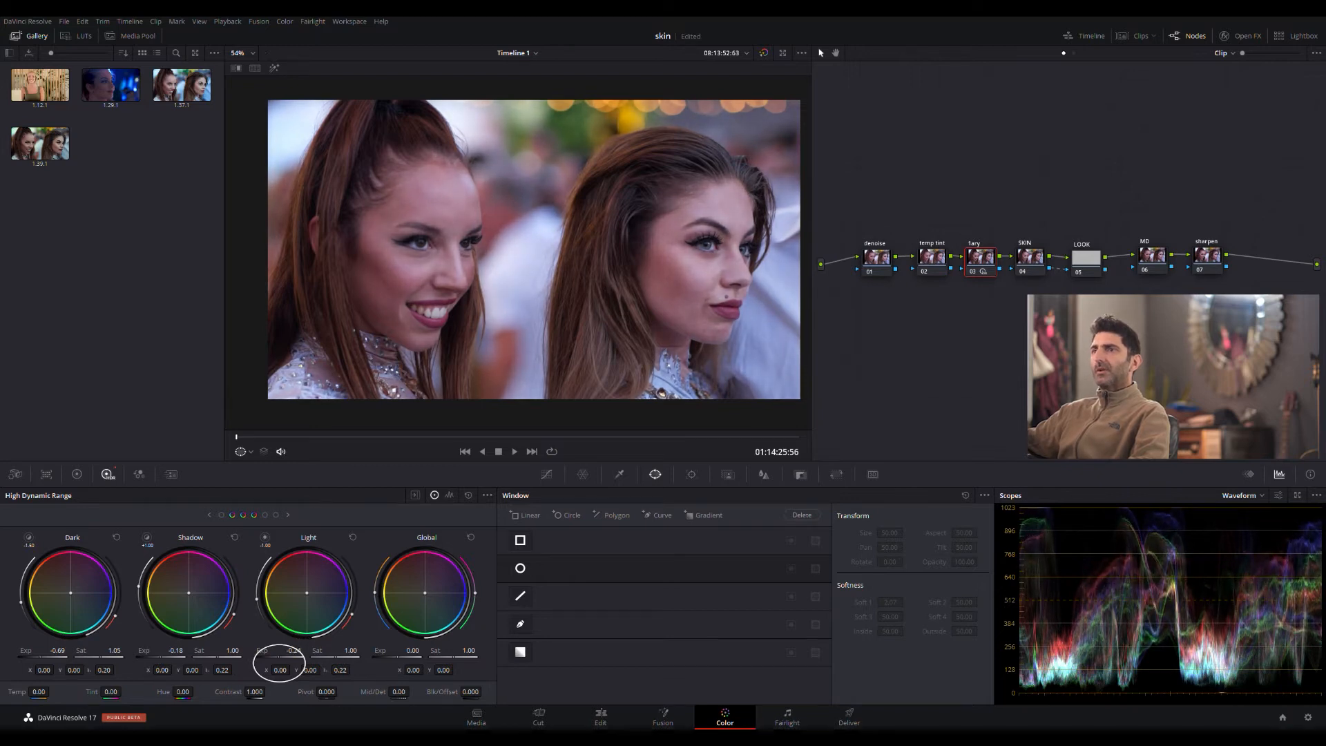
- Lower the HDR exposure of the Highlight zone to -0.25 and the Specular zone to -0.28
{"action": "left_click", "coordinate": [289, 515]}
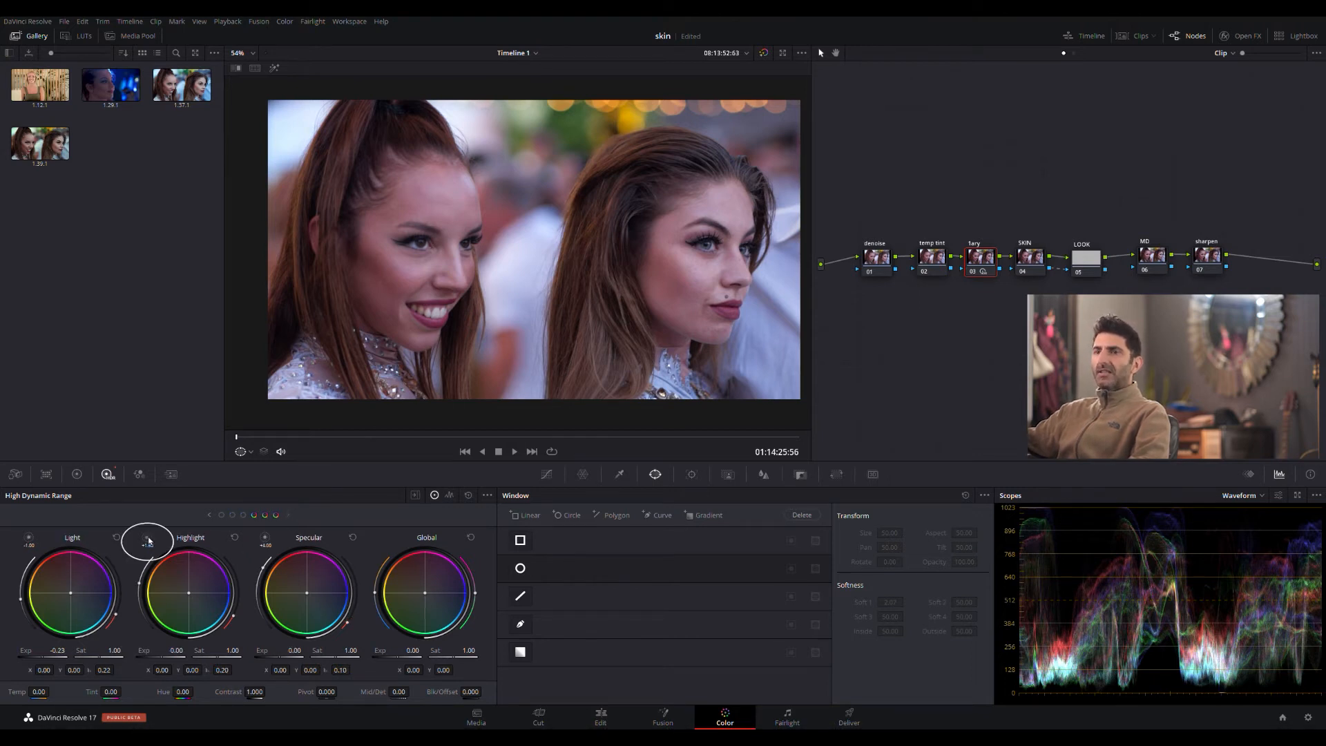
{"action": "left_click_drag", "start_coordinate": [171, 653], "coordinate": [166, 653]}
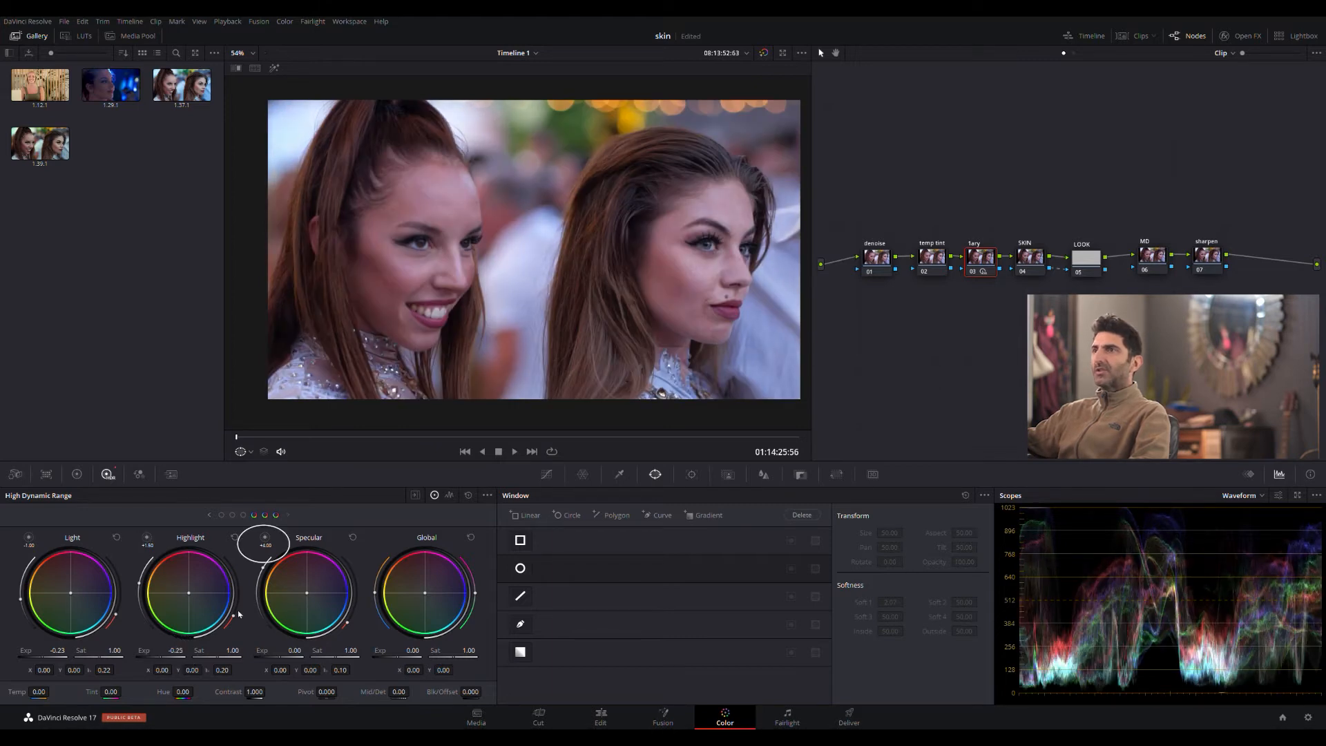
{"action": "mouse_move", "coordinate": [265, 540]}
{"action": "left_click_drag", "start_coordinate": [292, 653], "coordinate": [268, 653]}
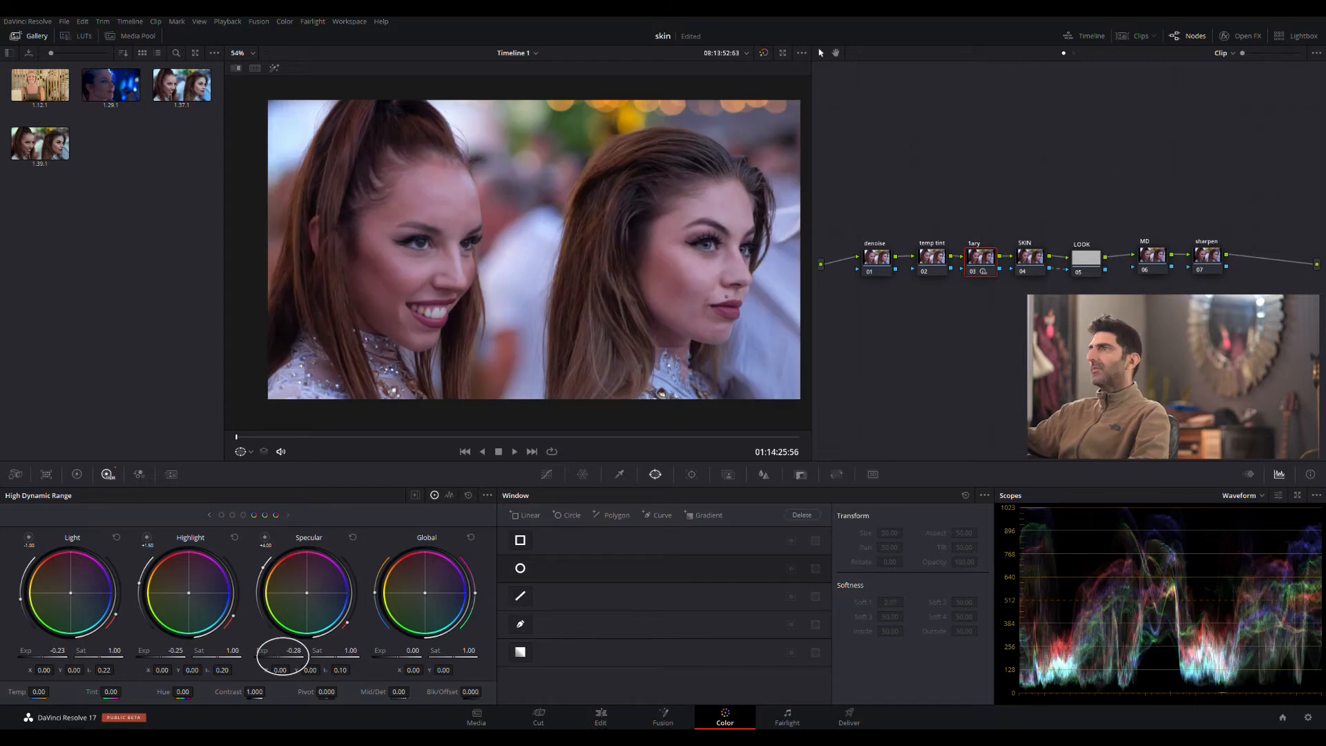
- Compare the image with and without the 1ary node's grade, leaving the node enabled
{"action": "left_click", "coordinate": [972, 273]}
{"action": "left_click", "coordinate": [972, 273]}
{"action": "left_click", "coordinate": [972, 273]}
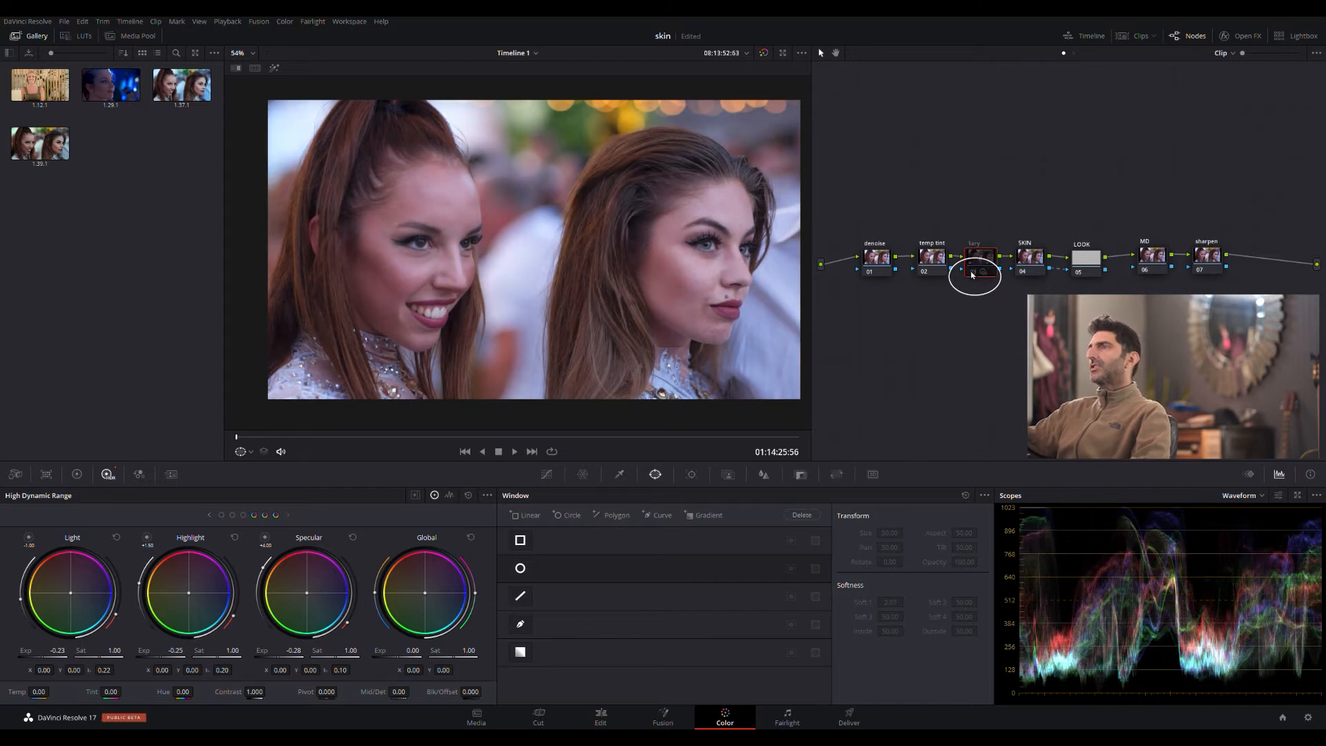
{"action": "left_click", "coordinate": [972, 274]}
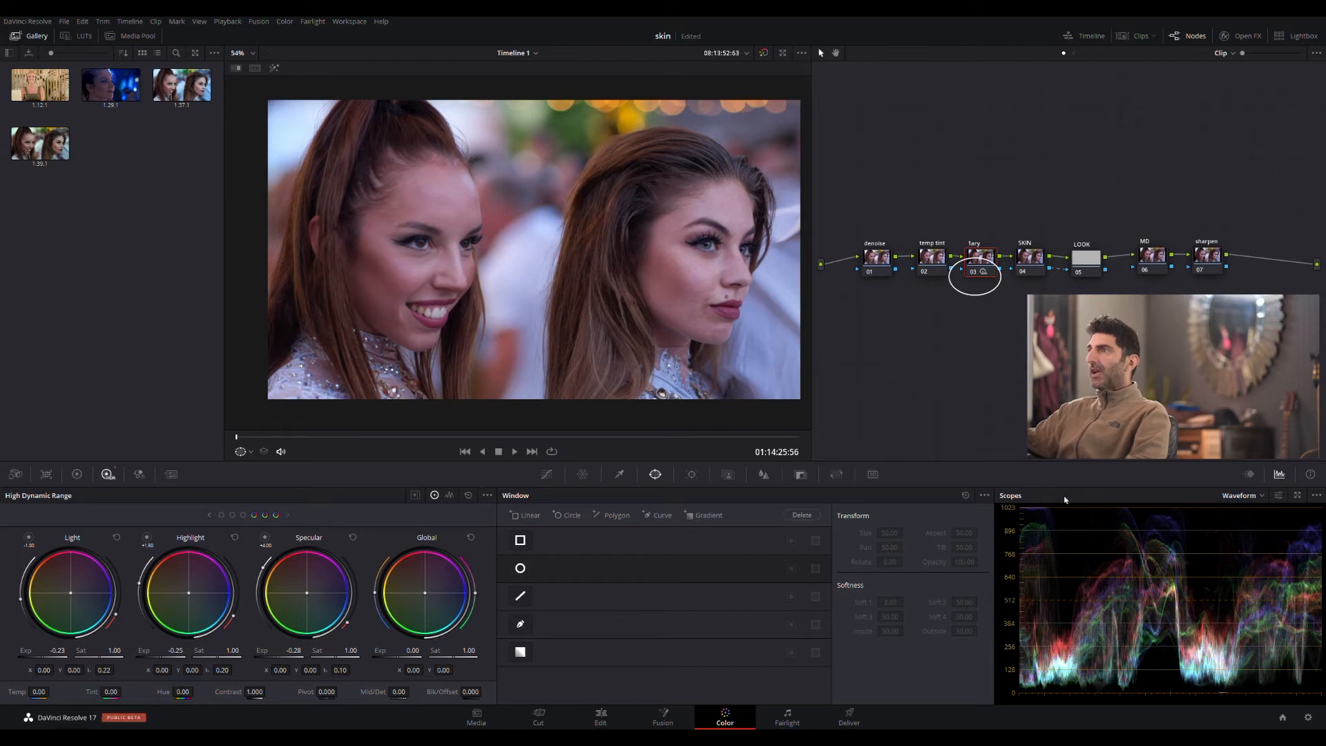
- On the temp tint node, set the primary temperature to 170 and the tint to -8
{"action": "left_click", "coordinate": [923, 243]}
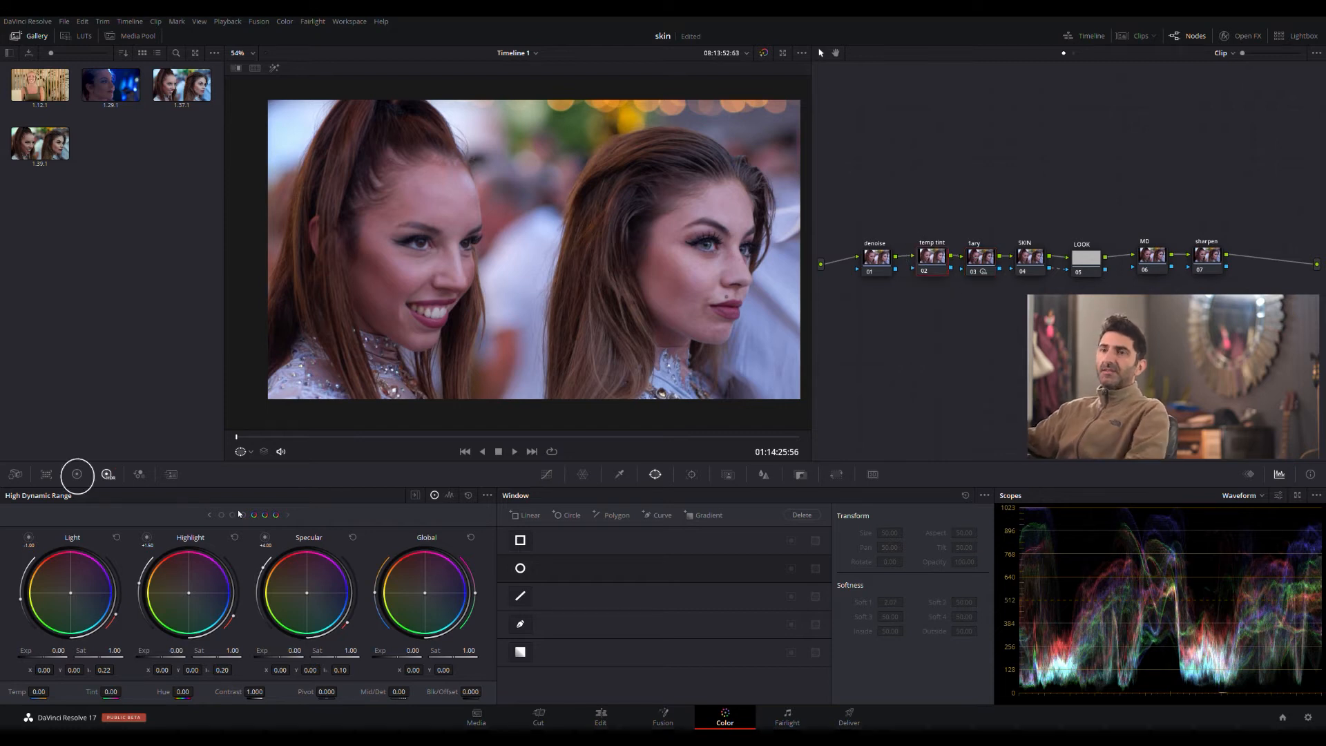
{"action": "left_click", "coordinate": [77, 474]}
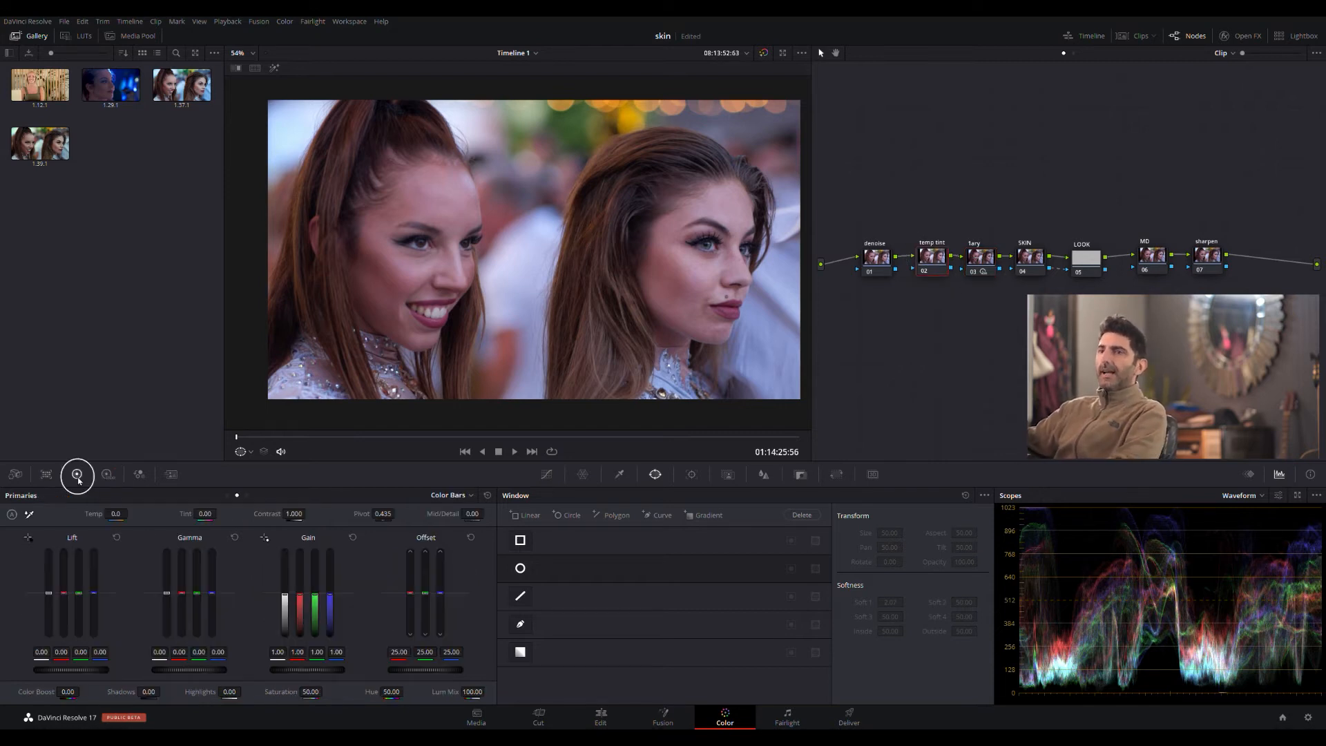
{"action": "mouse_move", "coordinate": [125, 519]}
{"action": "left_mouse_down"}
{"action": "mouse_move", "coordinate": [152, 519]}
{"action": "mouse_move", "coordinate": [137, 519]}
{"action": "left_mouse_up"}
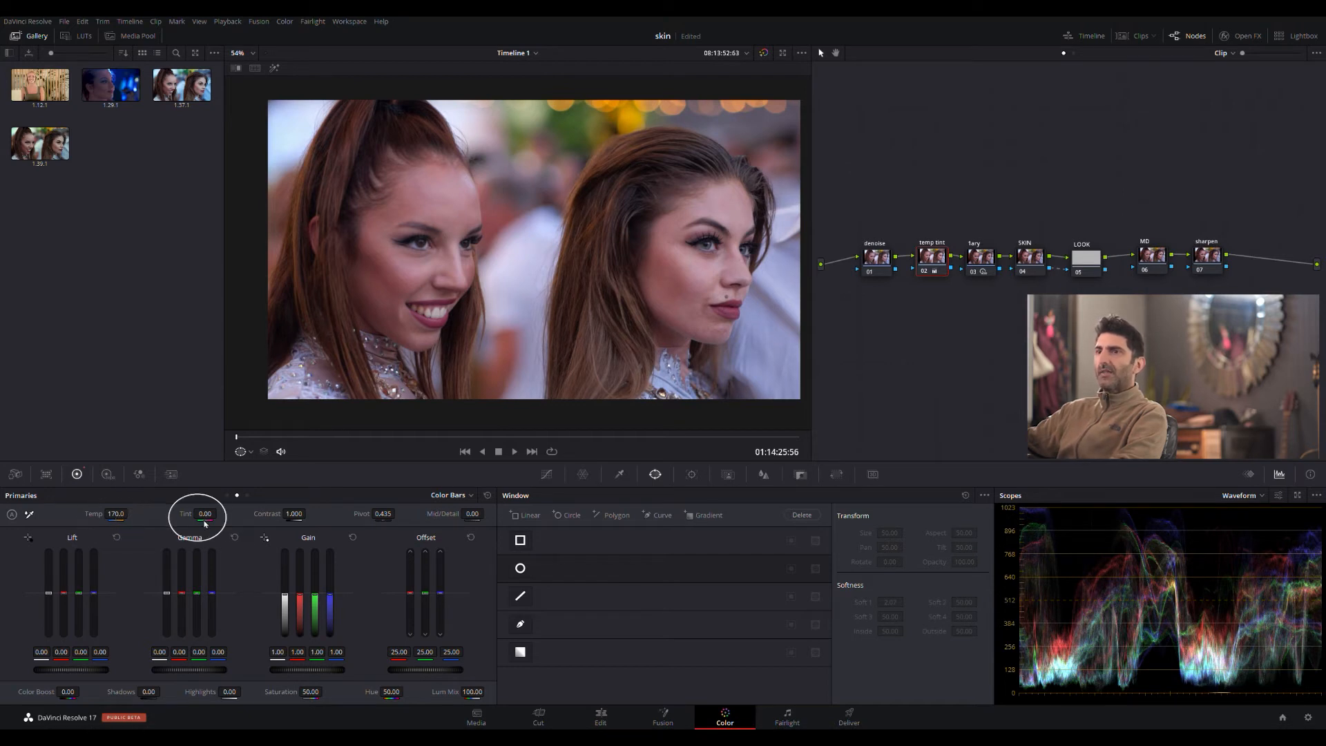
{"action": "left_click_drag", "start_coordinate": [197, 517], "coordinate": [195, 517]}
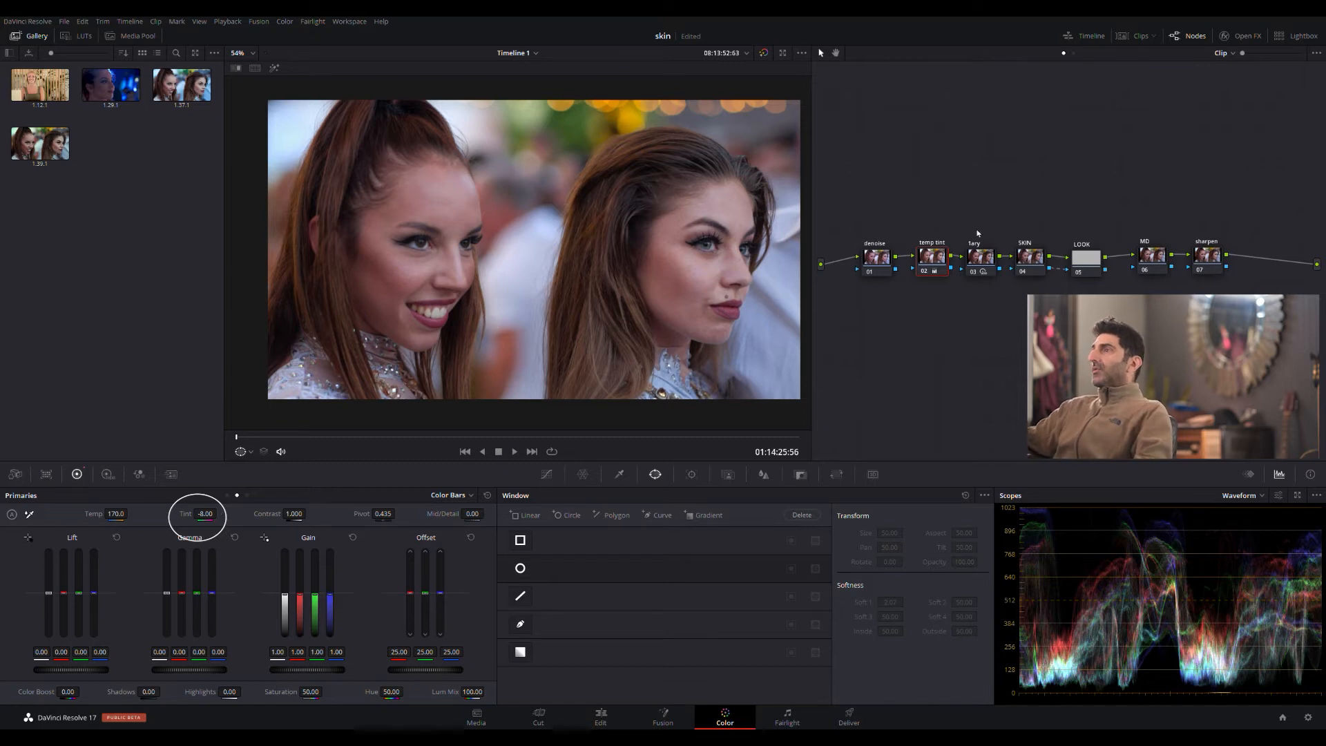
- On the SKIN node, create a Magic Mask person selection with one stroke down each woman from hair to neckline
{"action": "left_click", "coordinate": [1040, 272]}
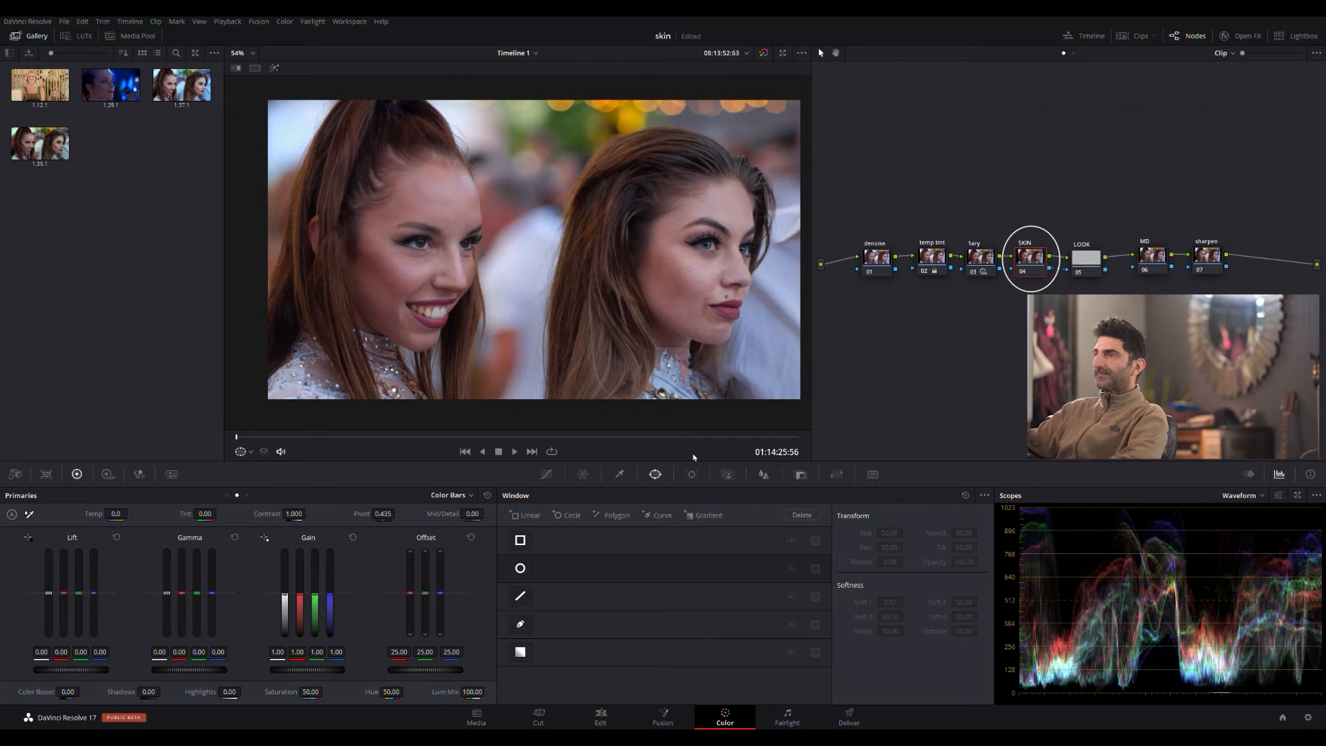
{"action": "left_click", "coordinate": [729, 474]}
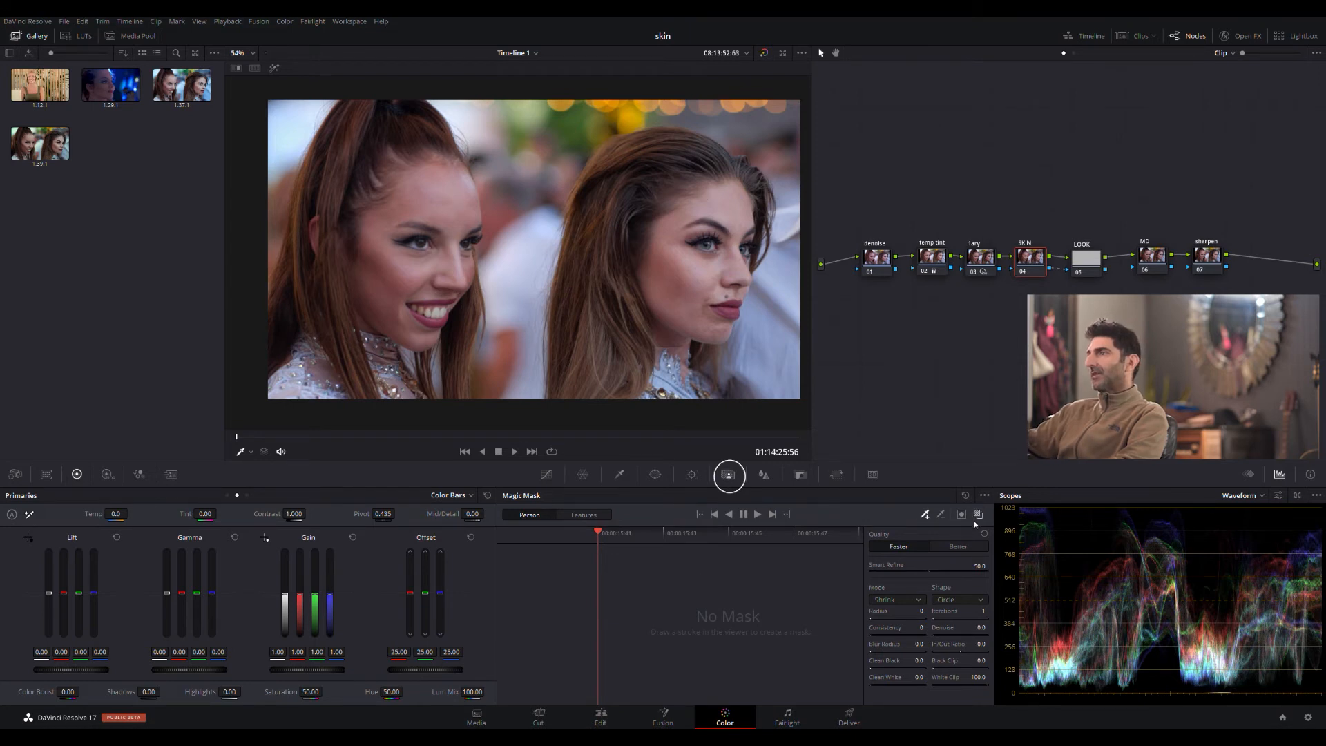
{"action": "left_click", "coordinate": [984, 495]}
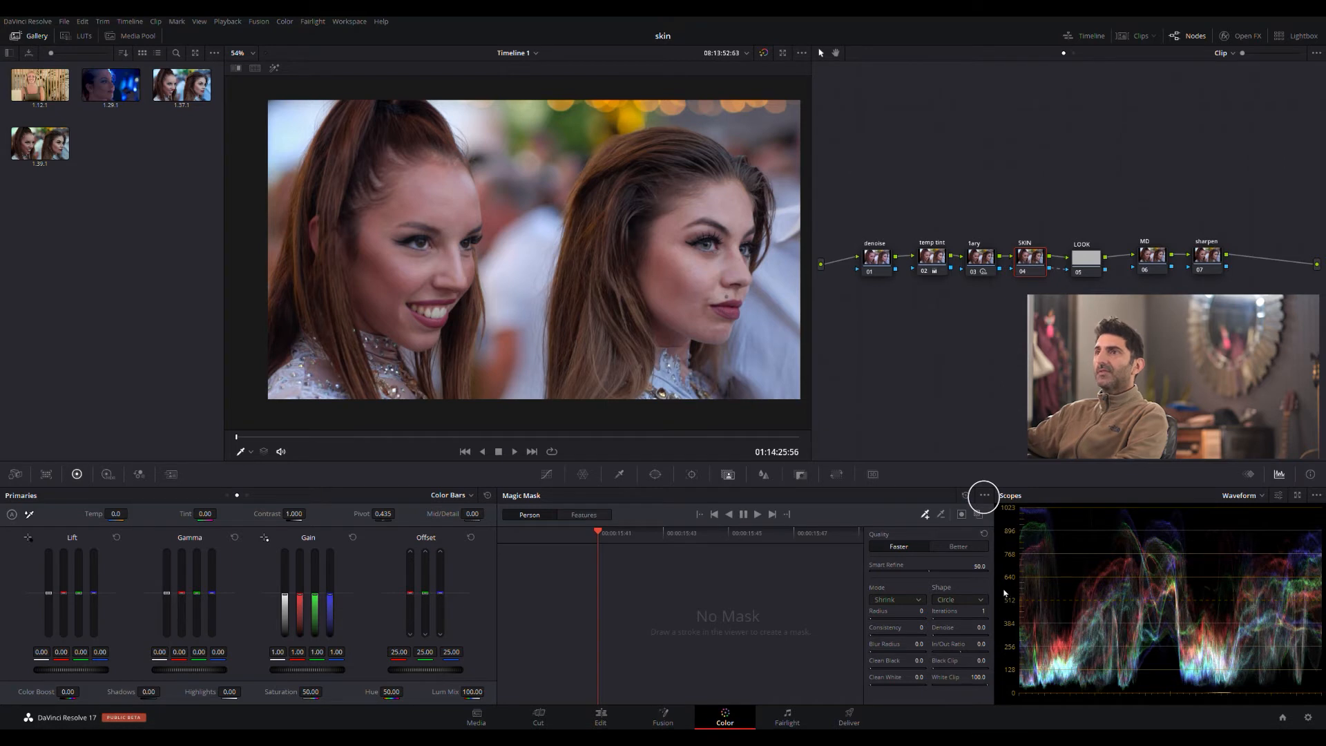
{"action": "mouse_move", "coordinate": [391, 141]}
{"action": "left_mouse_down"}
{"action": "mouse_move", "coordinate": [412, 250]}
{"action": "mouse_move", "coordinate": [353, 349]}
{"action": "mouse_move", "coordinate": [349, 376]}
{"action": "left_mouse_up"}
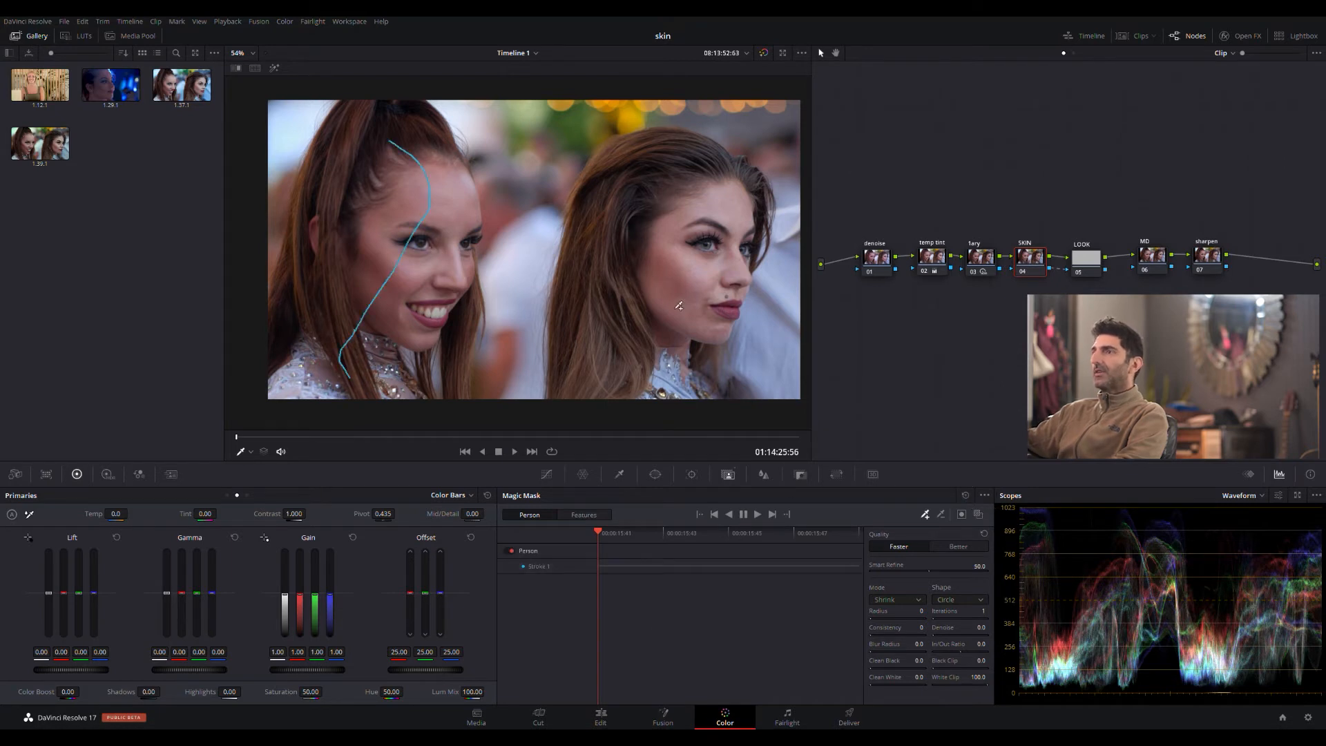
{"action": "mouse_move", "coordinate": [661, 171]}
{"action": "left_mouse_down"}
{"action": "mouse_move", "coordinate": [721, 207]}
{"action": "mouse_move", "coordinate": [662, 380]}
{"action": "left_mouse_up"}
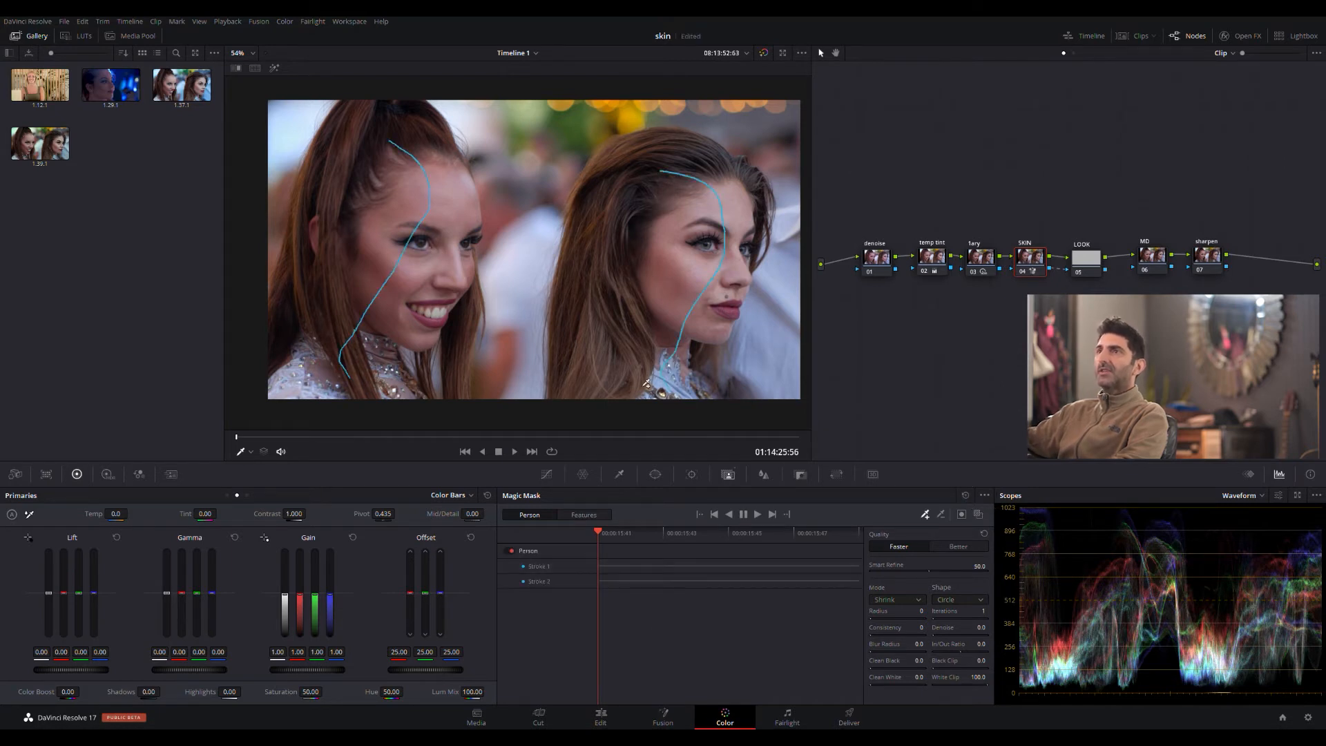
- Turn on the highlight preview of the Magic Mask and set its blur radius to 25
{"action": "left_click", "coordinate": [274, 67]}
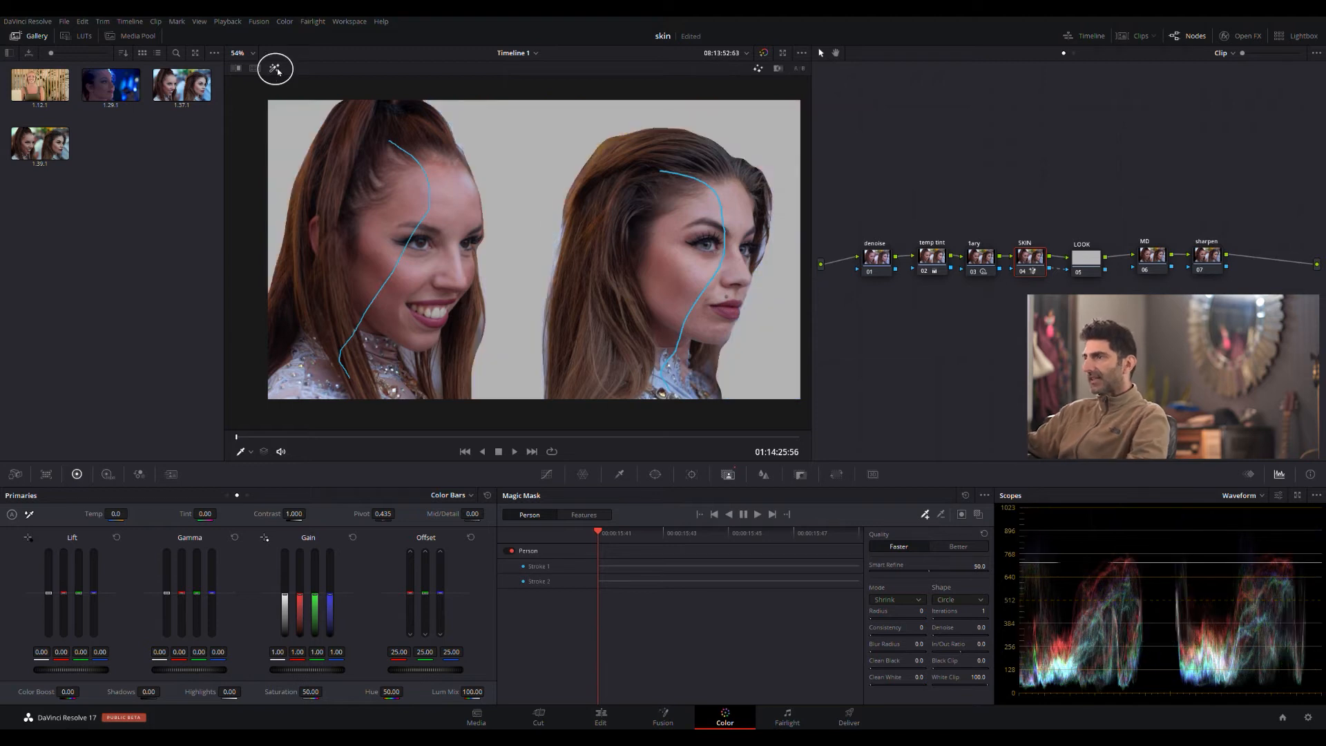
{"action": "left_click", "coordinate": [919, 643]}
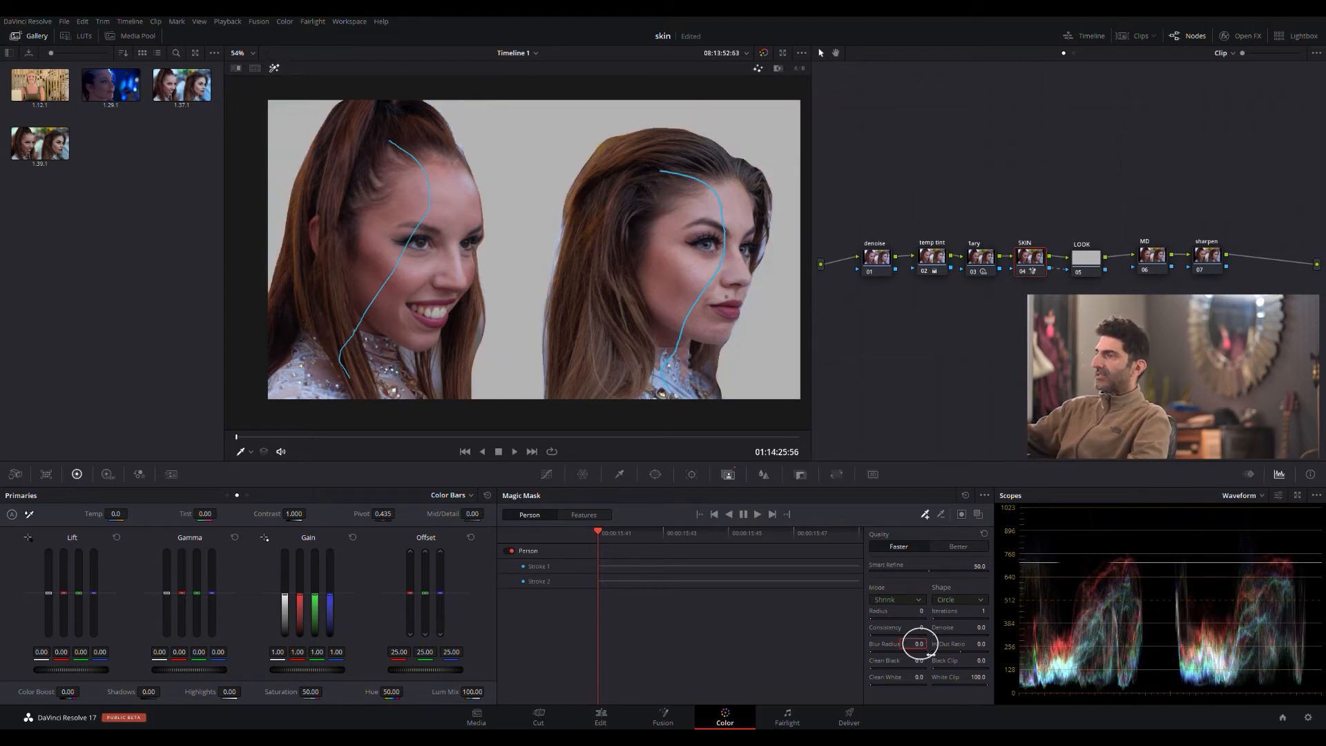
{"action": "type", "text": "2"}
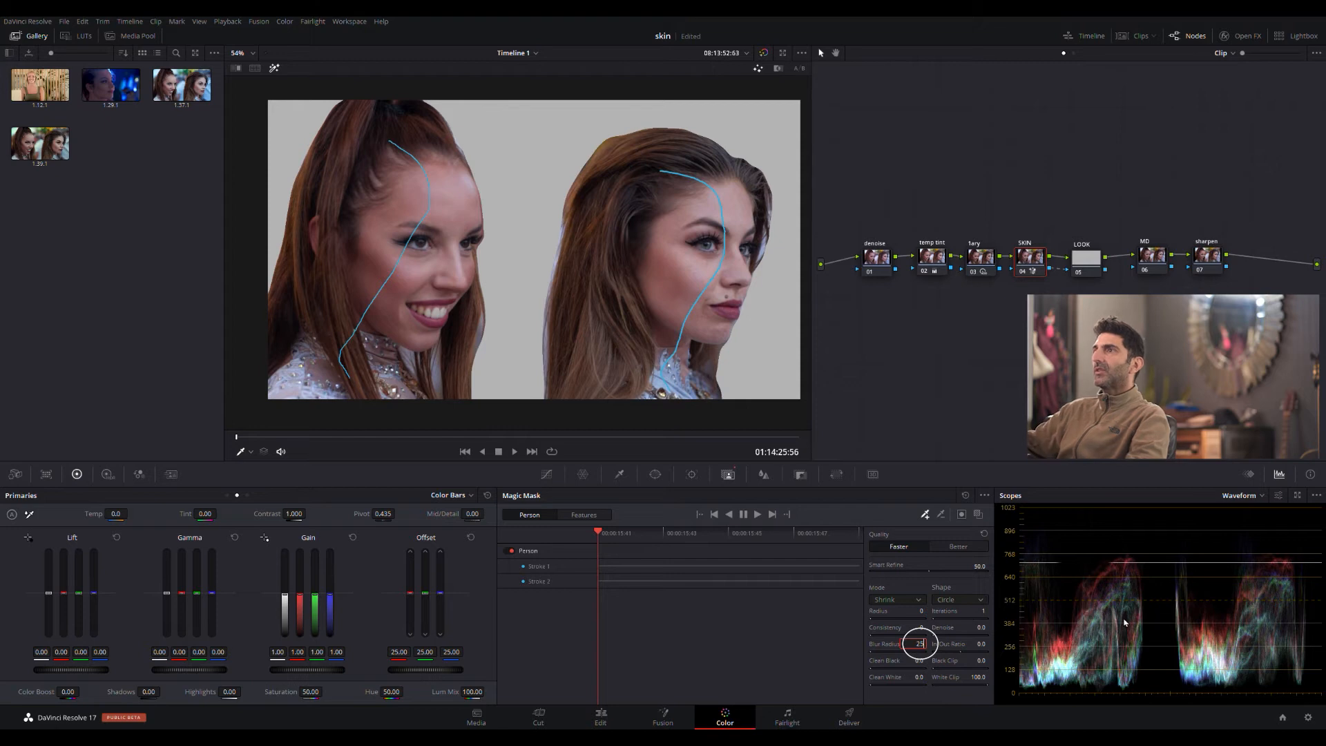
{"action": "type", "text": "5"}
{"action": "key", "text": "Return"}
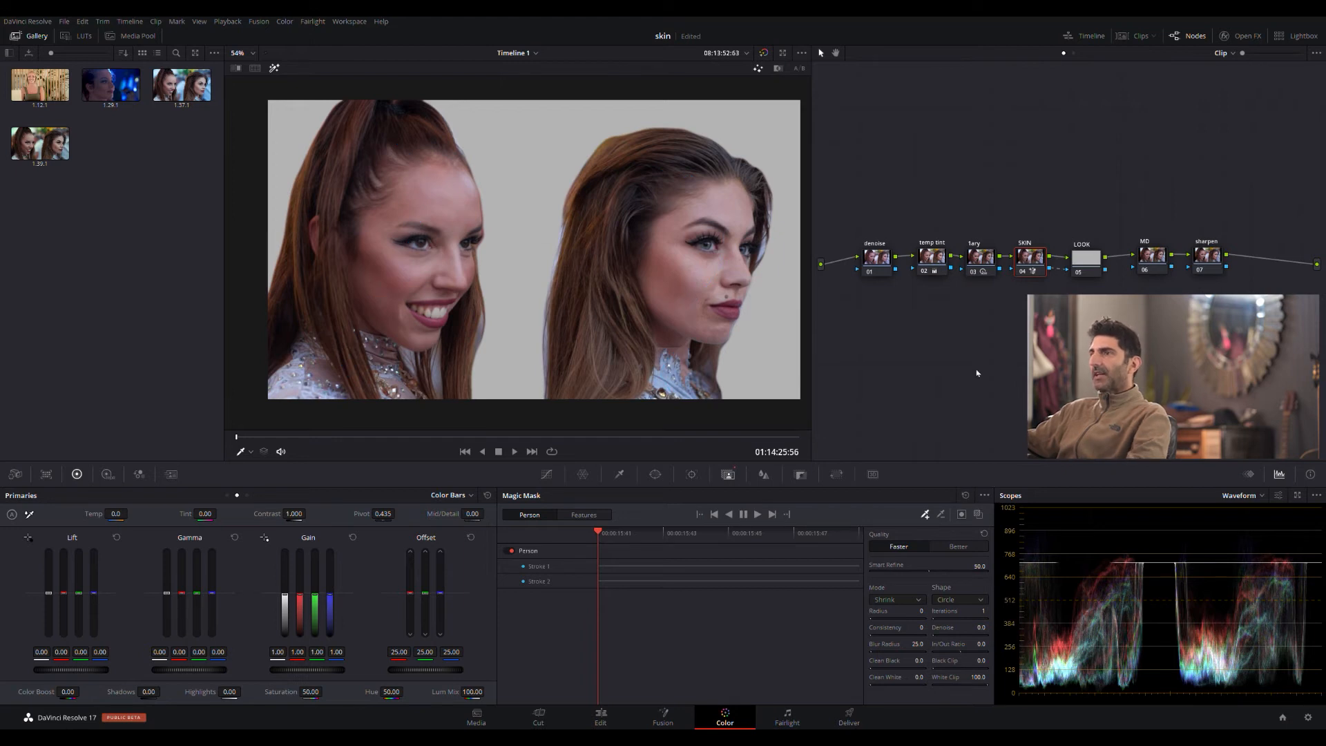
- Add a curve window to the SKIN node and draw a closed shape around the forehead of the smiling woman
{"action": "left_click", "coordinate": [659, 475]}
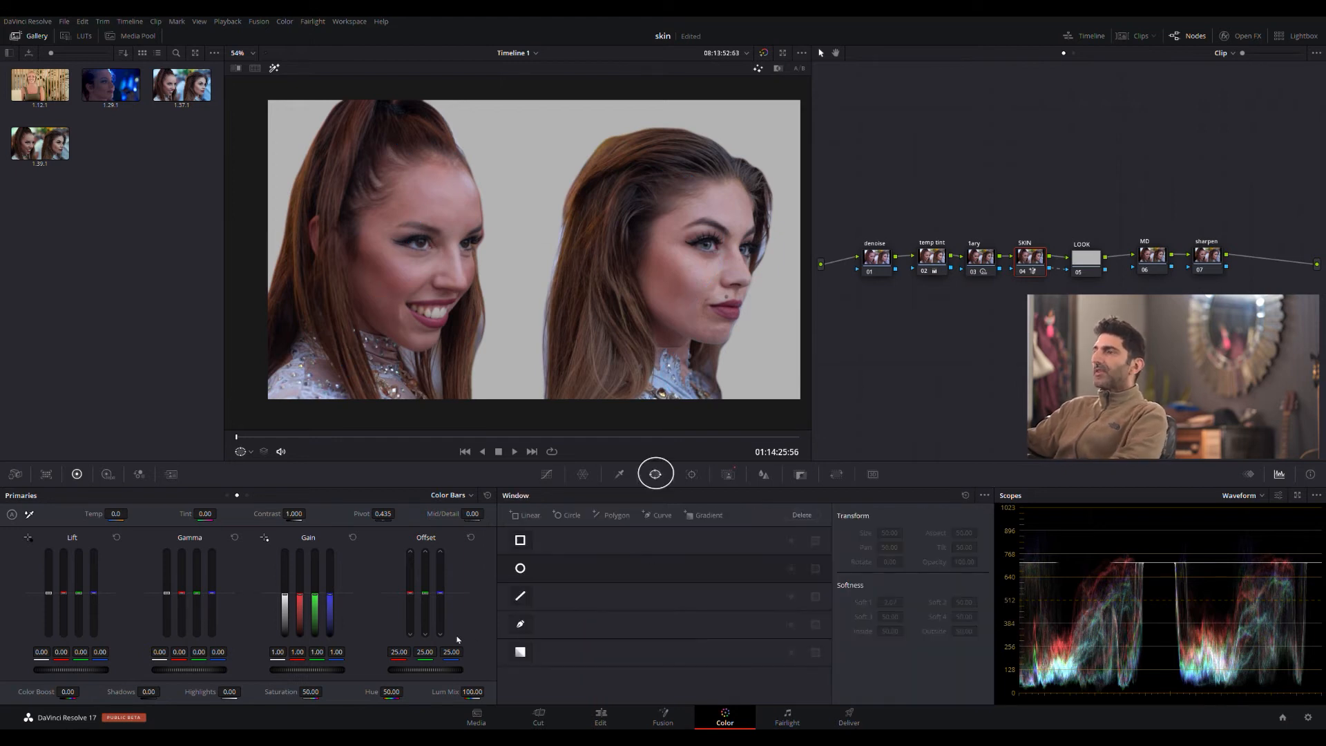
{"action": "left_click", "coordinate": [519, 625]}
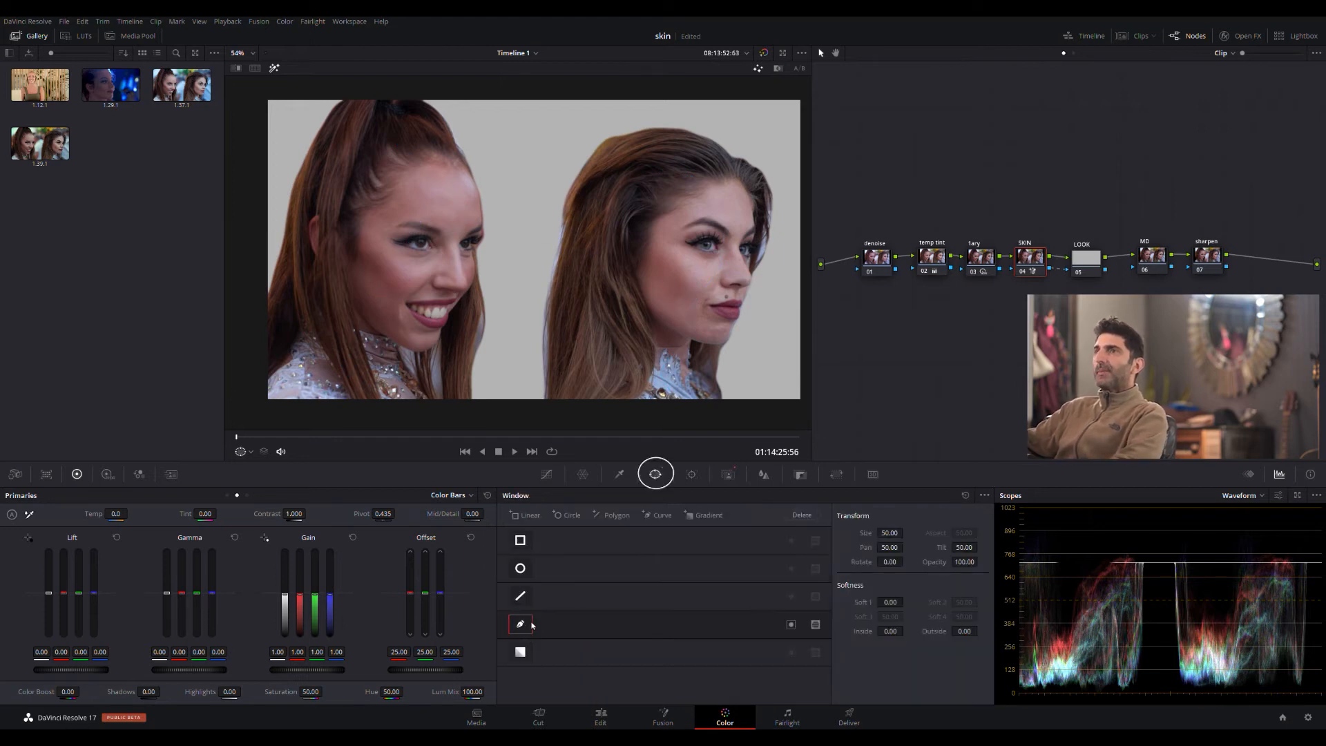
{"action": "left_click", "coordinate": [456, 166]}
{"action": "left_click", "coordinate": [422, 169]}
{"action": "left_click", "coordinate": [383, 202]}
{"action": "left_click", "coordinate": [390, 218]}
{"action": "left_click", "coordinate": [447, 220]}
{"action": "left_click", "coordinate": [466, 226]}
{"action": "left_click", "coordinate": [471, 208]}
{"action": "left_click", "coordinate": [469, 175]}
{"action": "left_click", "coordinate": [456, 166]}
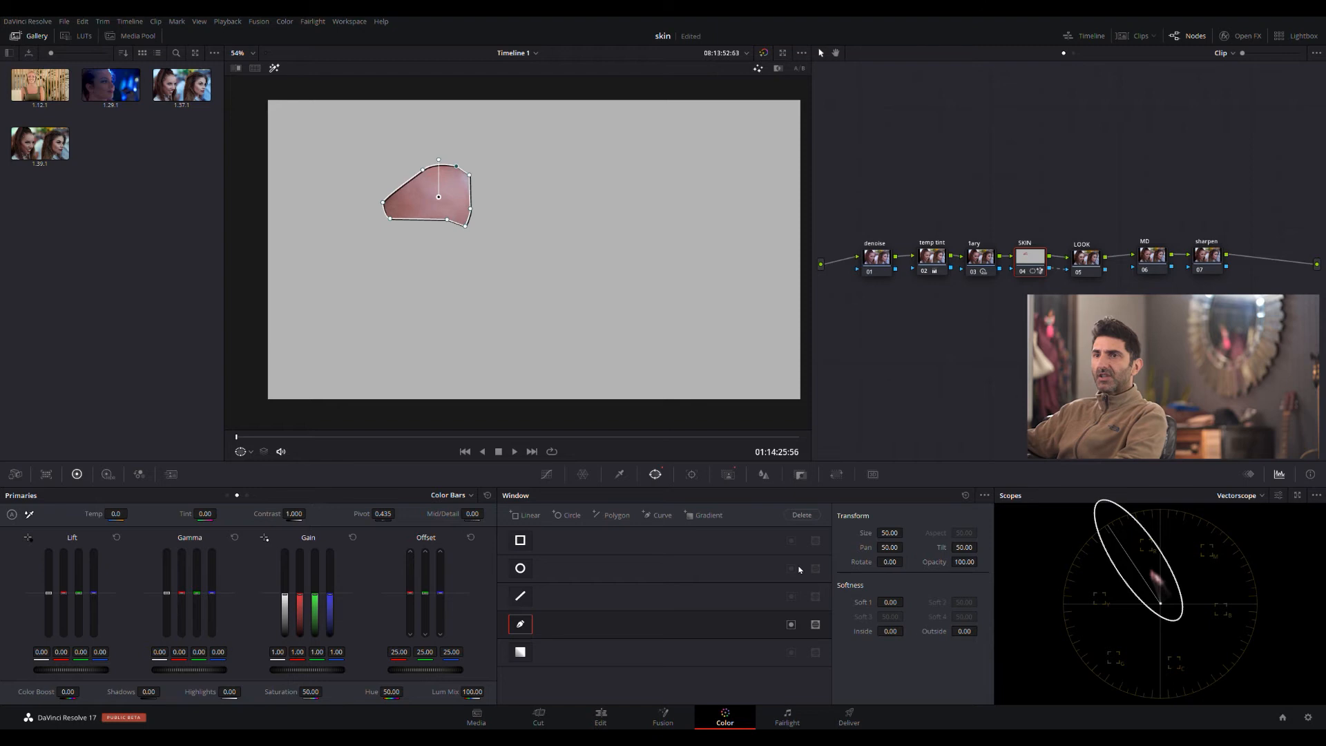
- Set the SKIN node's primary temperature to 180 and tint to -5 to shift the isolated skin toward the skin tone line
{"action": "left_click_drag", "start_coordinate": [118, 515], "coordinate": [123, 514]}
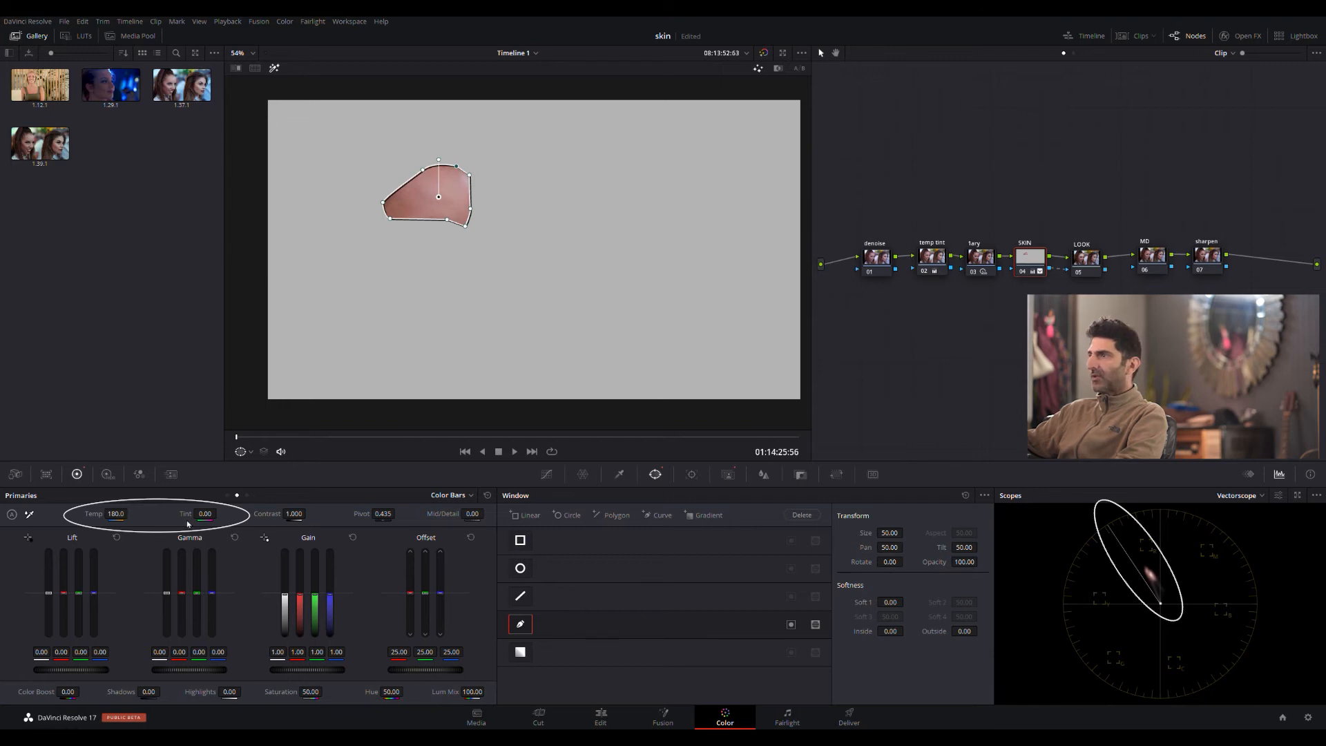
{"action": "left_click_drag", "start_coordinate": [220, 514], "coordinate": [219, 514]}
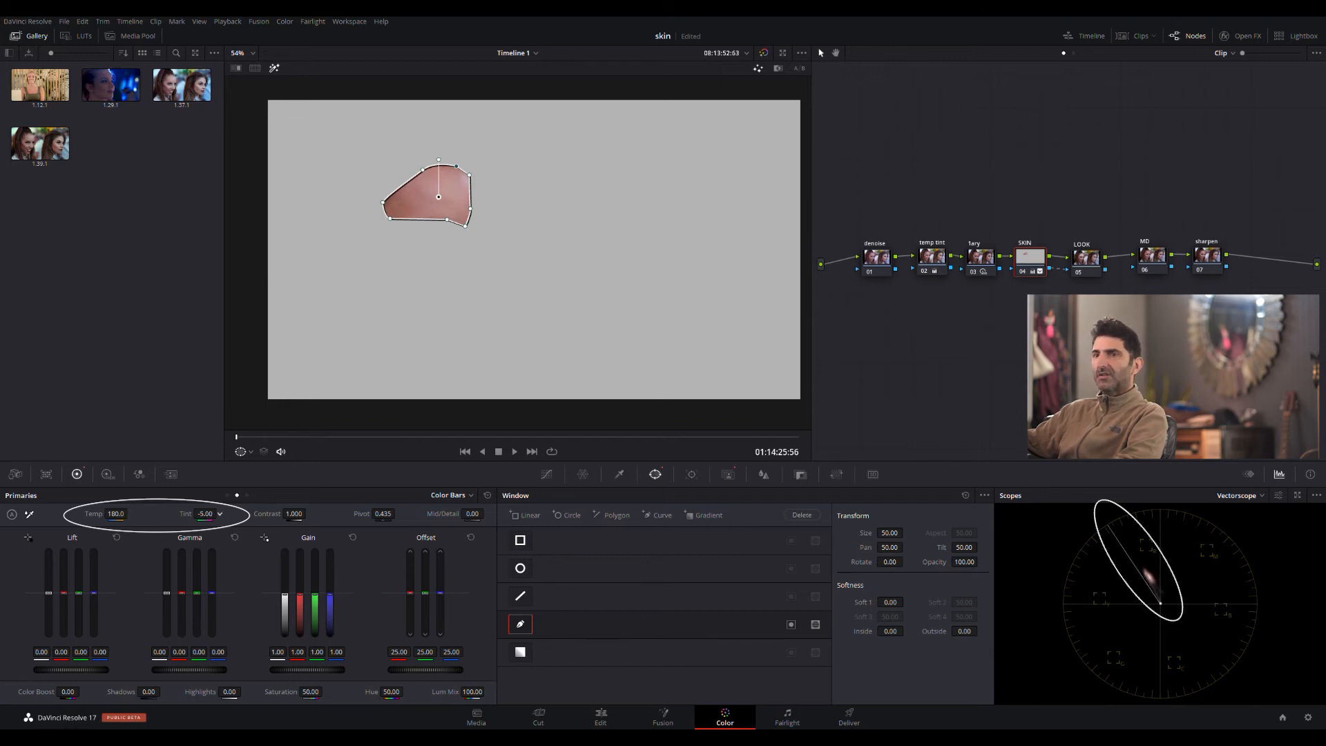
- Set the SKIN node's tint to -12.50, checking it with the forehead curve window on and off, and leave the window disabled
{"action": "left_click_drag", "start_coordinate": [220, 514], "coordinate": [218, 514]}
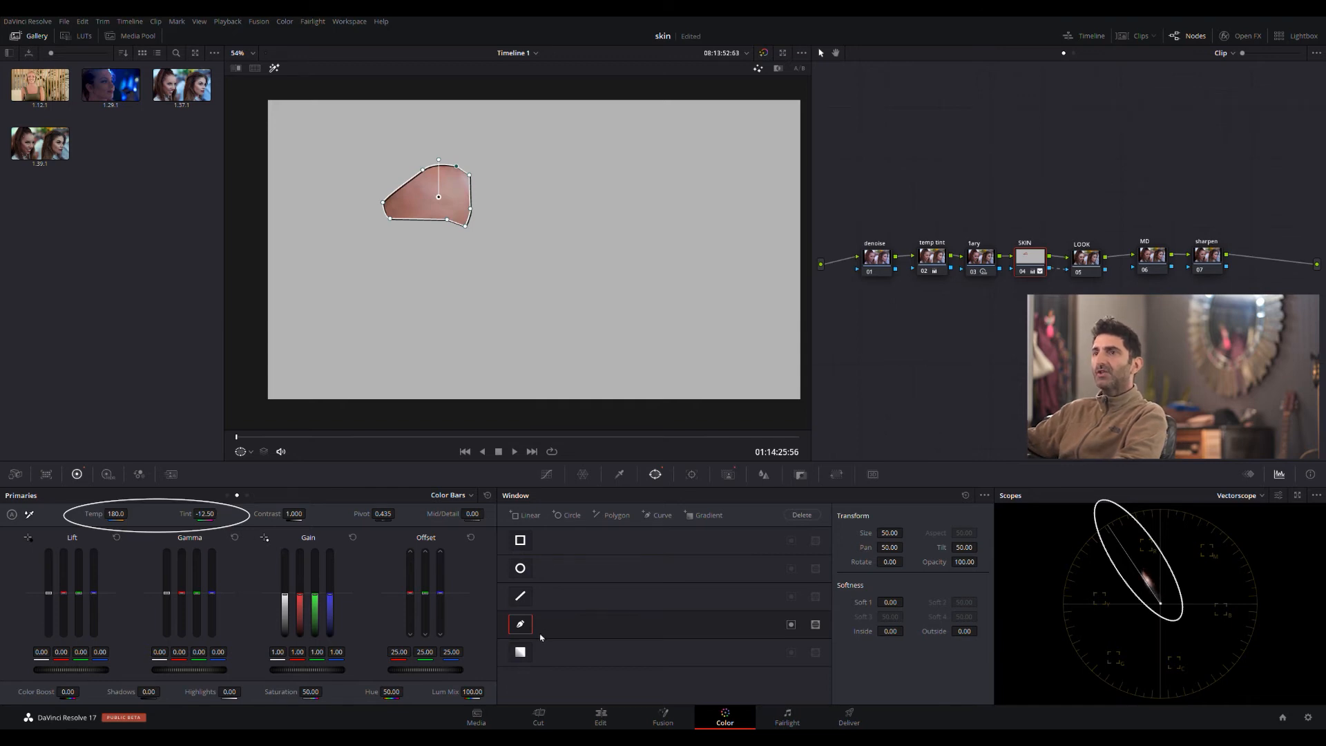
{"action": "left_click", "coordinate": [520, 625]}
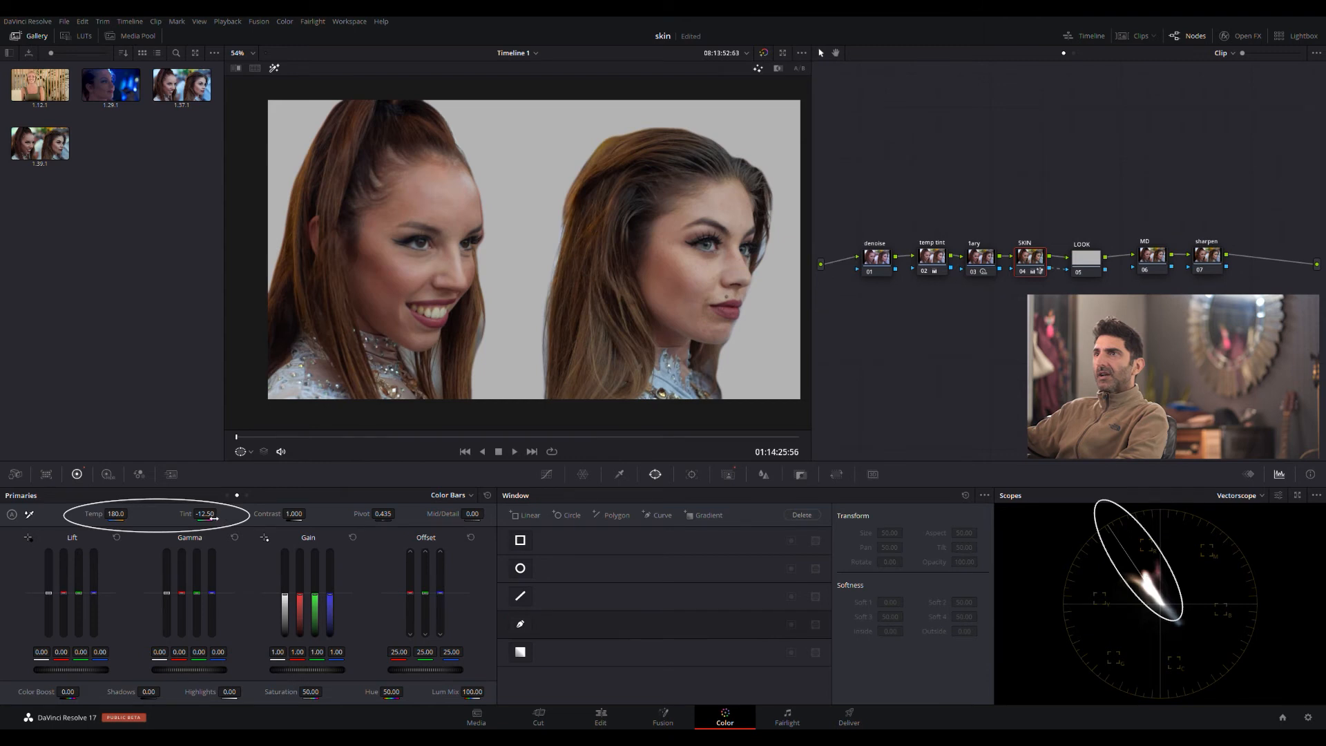
{"action": "left_click_drag", "start_coordinate": [219, 514], "coordinate": [216, 514]}
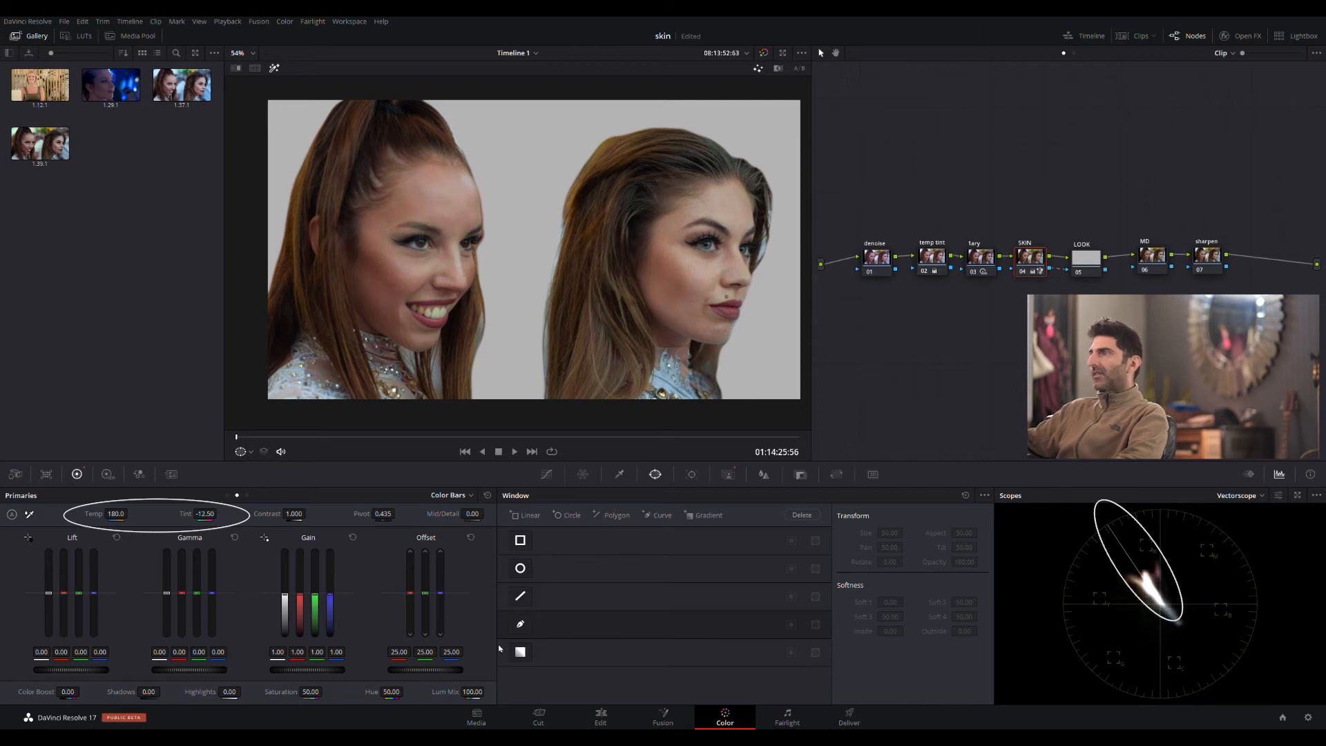
{"action": "left_click", "coordinate": [521, 624]}
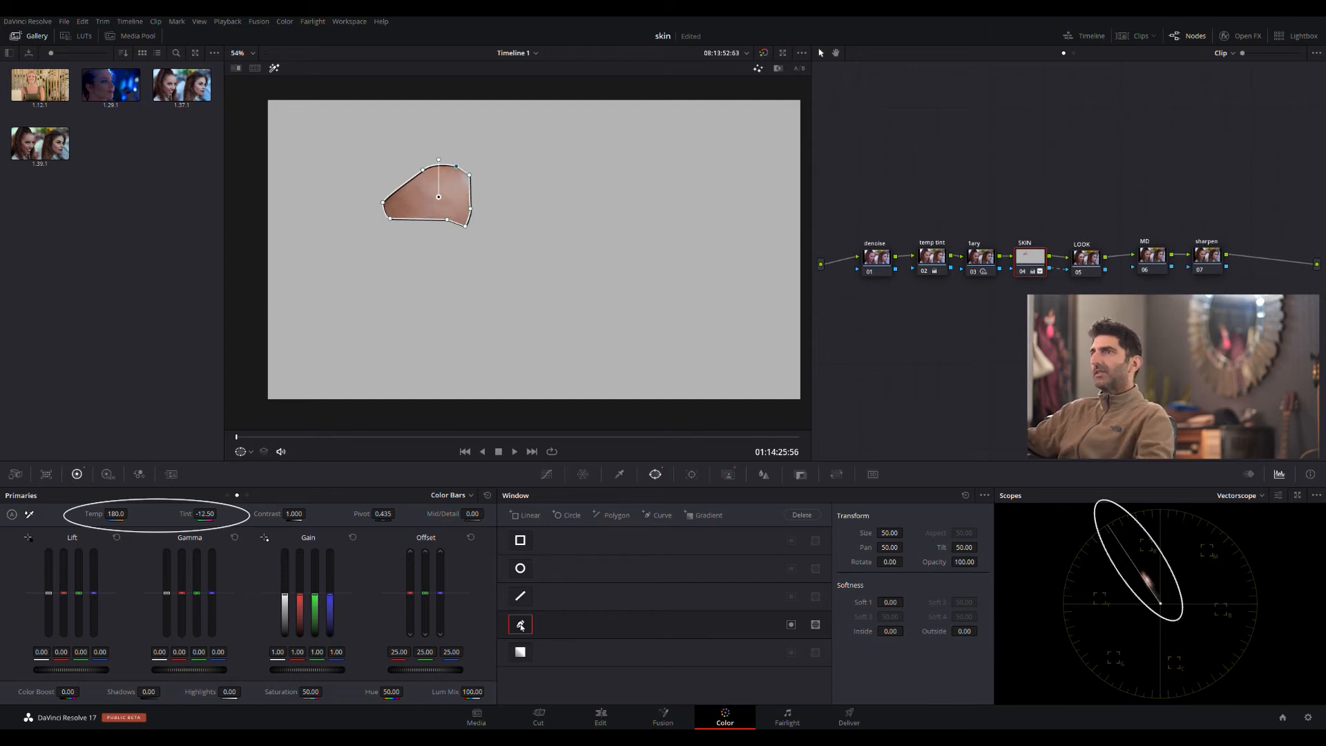
{"action": "left_click", "coordinate": [880, 264]}
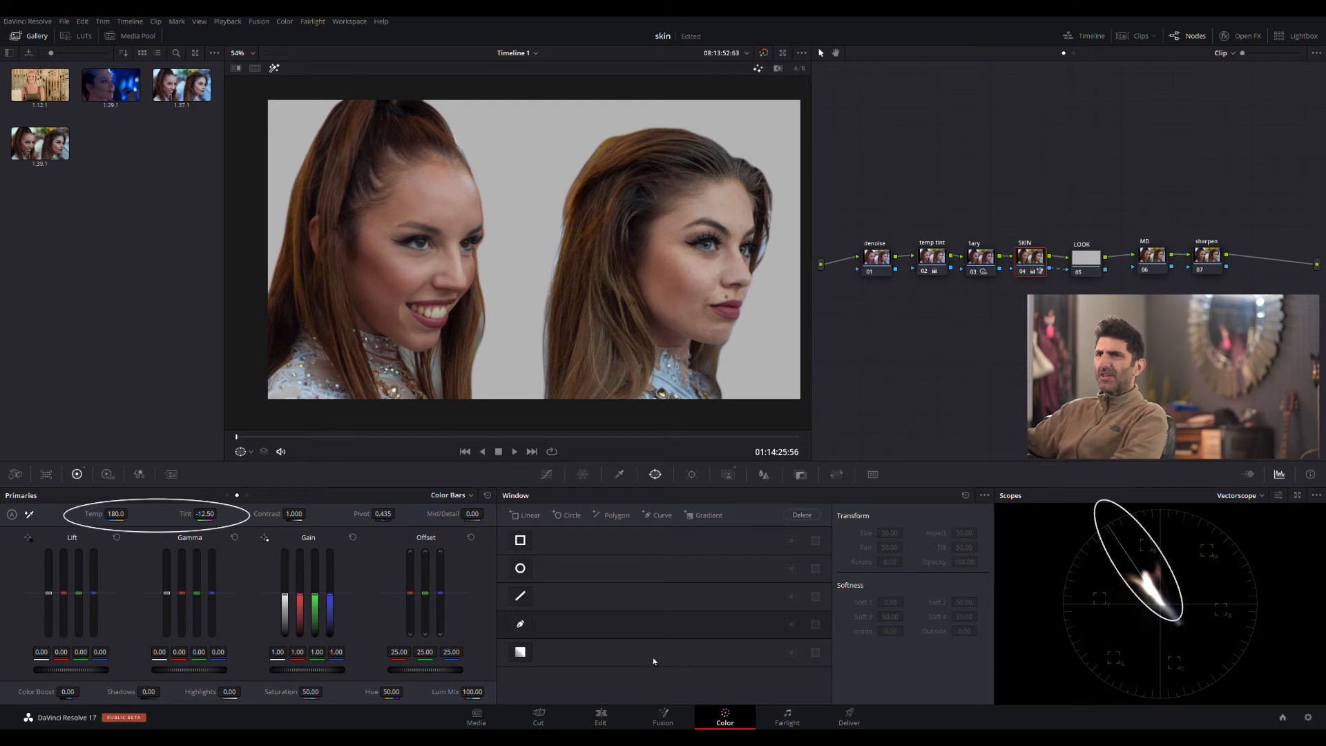
- Raise the SKIN node's contrast to 1.024 and its saturation to 51.80
{"action": "left_click_drag", "start_coordinate": [300, 517], "coordinate": [309, 513]}
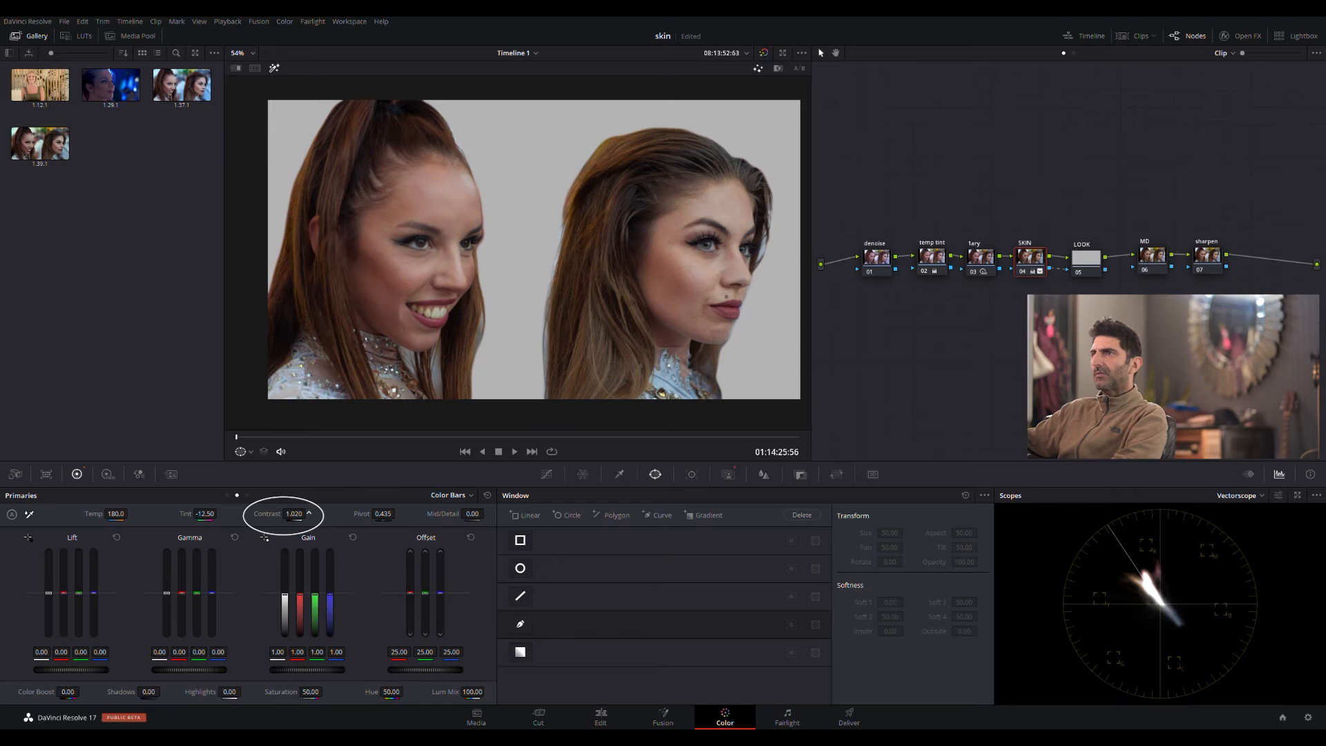
{"action": "left_click_drag", "start_coordinate": [309, 512], "coordinate": [299, 517]}
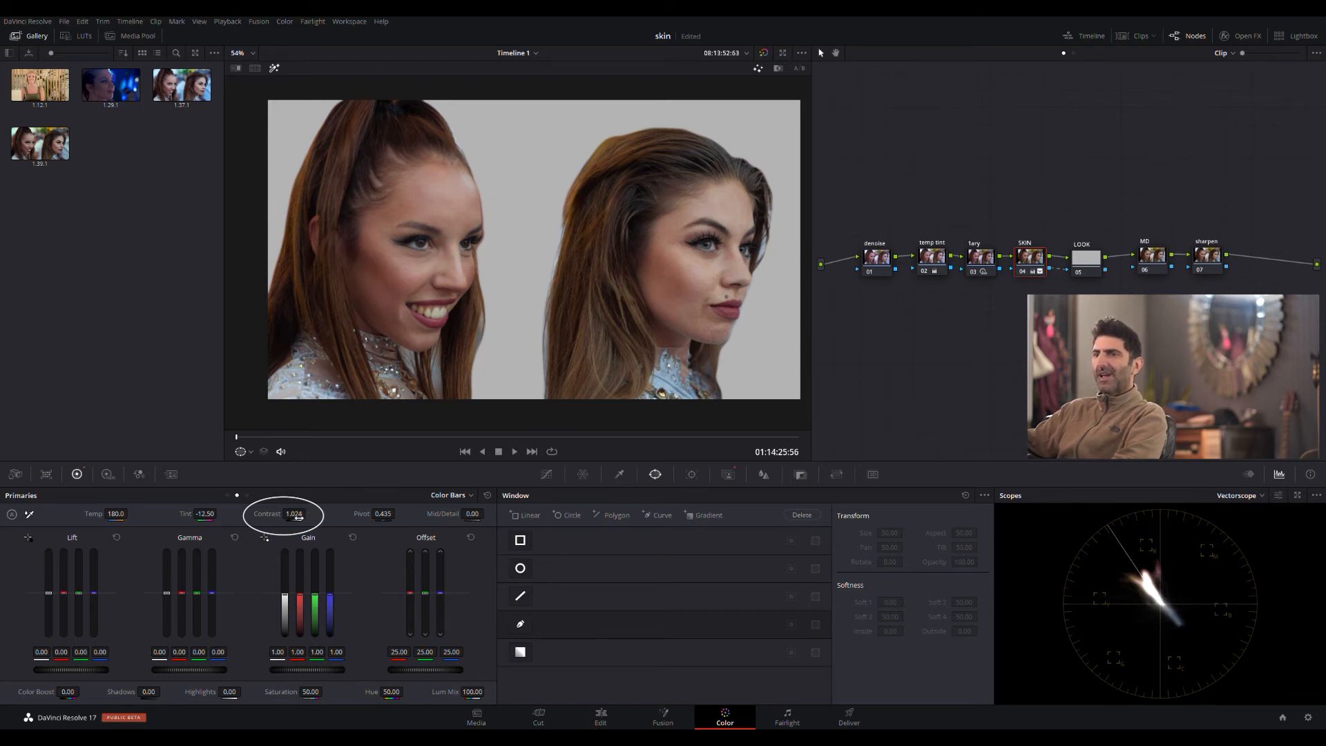
{"action": "left_click_drag", "start_coordinate": [310, 691], "coordinate": [312, 691]}
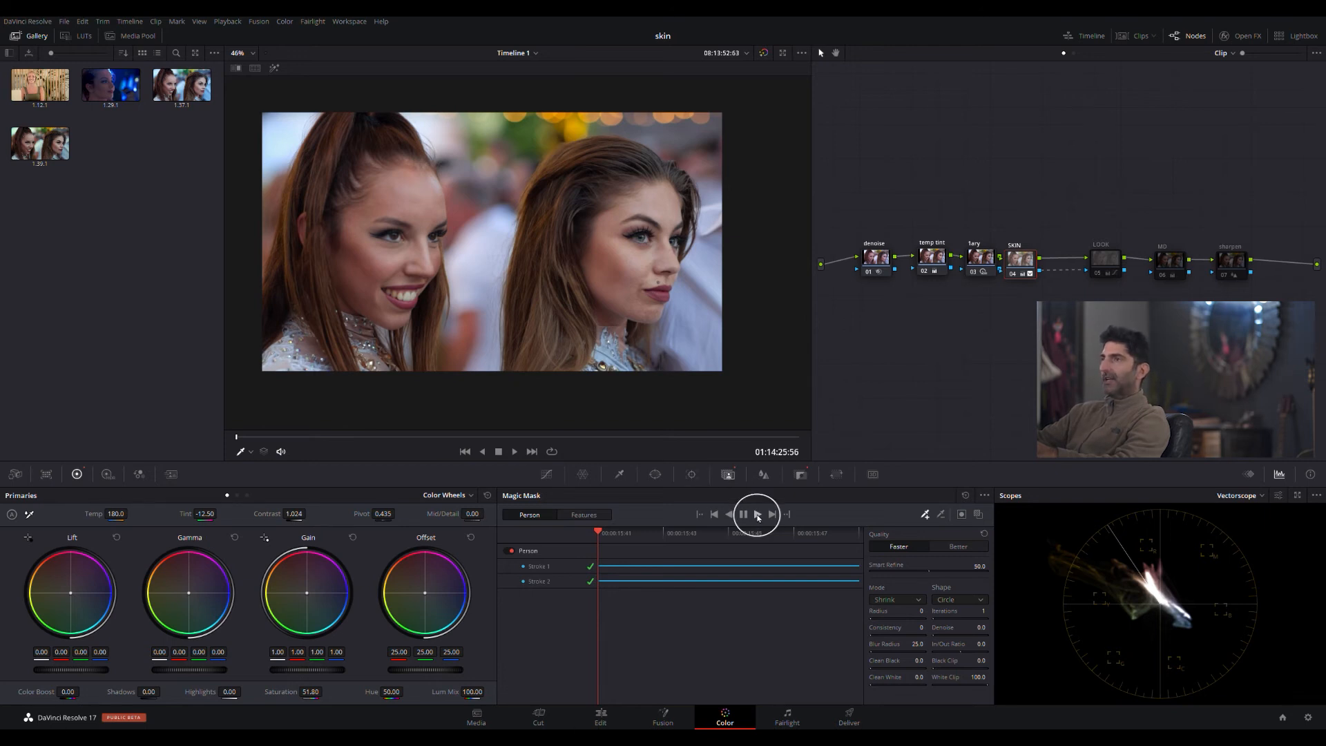
- Track the Magic Mask forward and in reverse with the mask overlay on, return to the first frame, and hide the overlay
{"action": "left_click", "coordinate": [978, 516]}
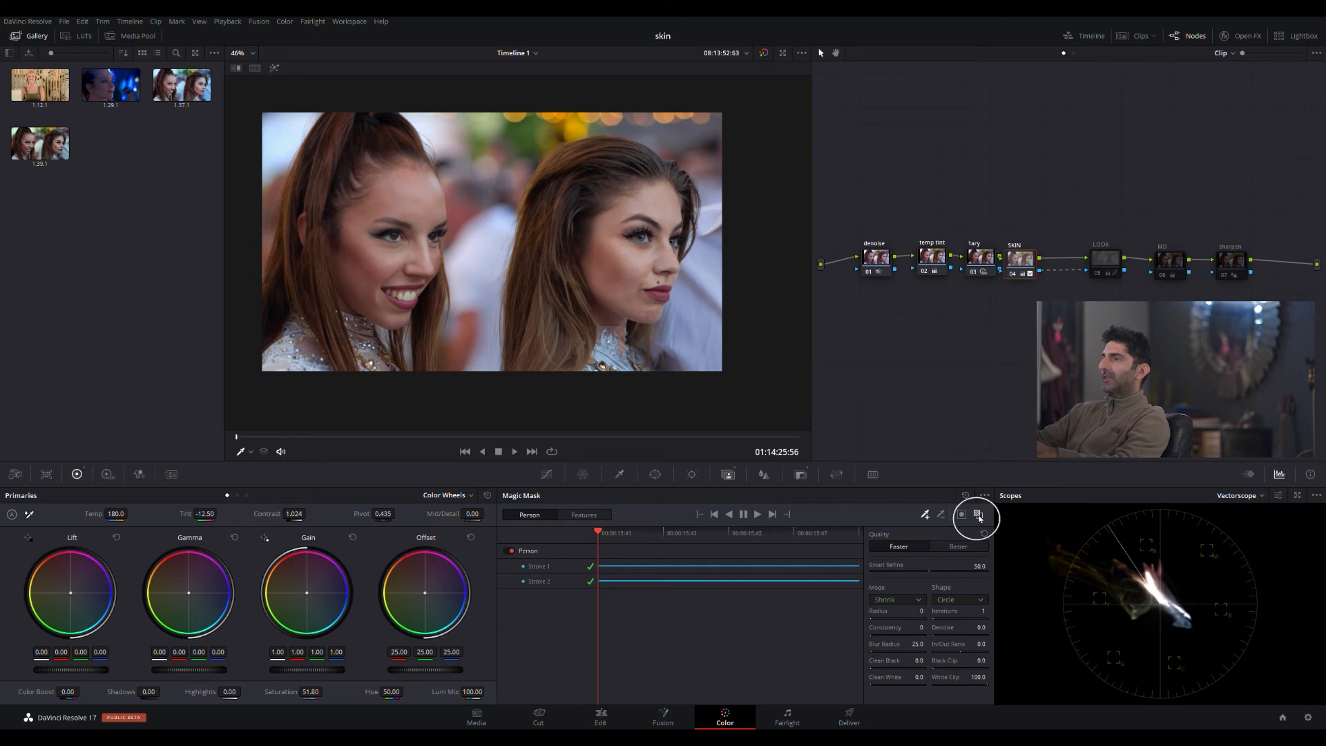
{"action": "left_click", "coordinate": [977, 515]}
{"action": "left_click", "coordinate": [759, 516]}
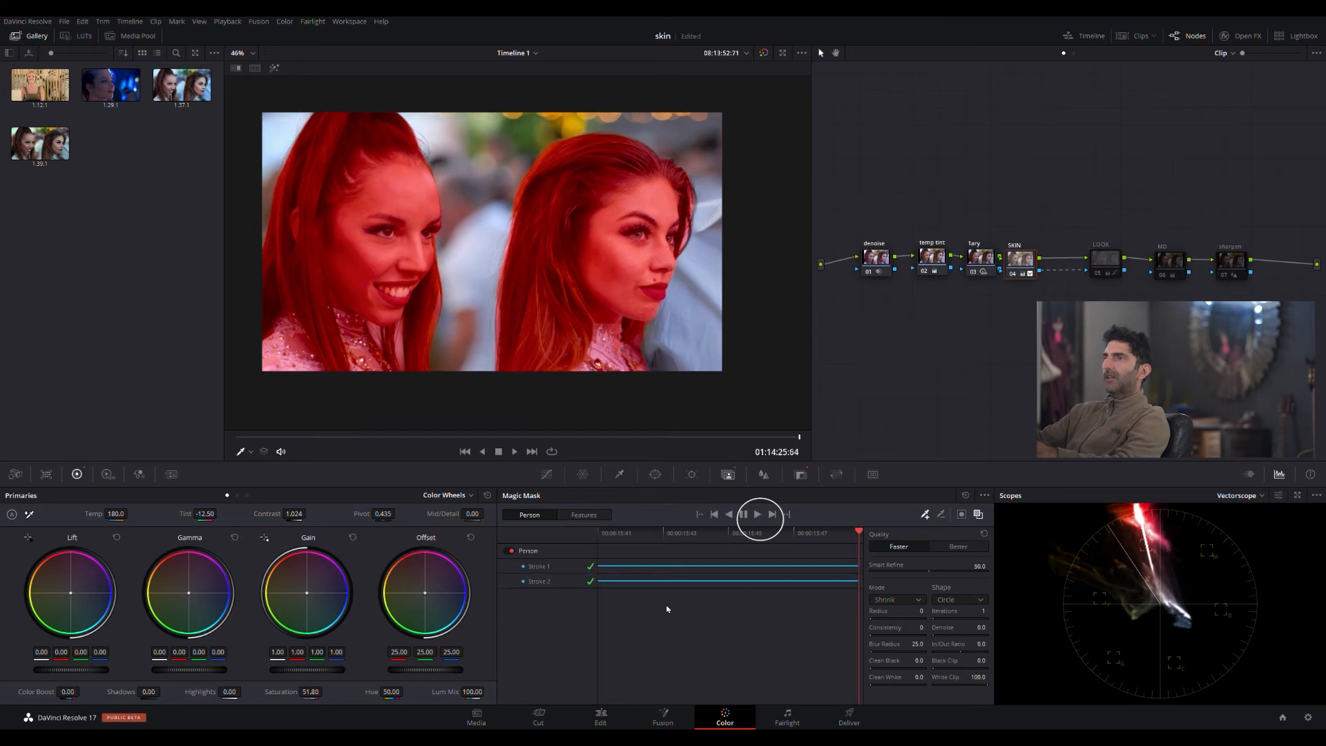
{"action": "left_click", "coordinate": [729, 516]}
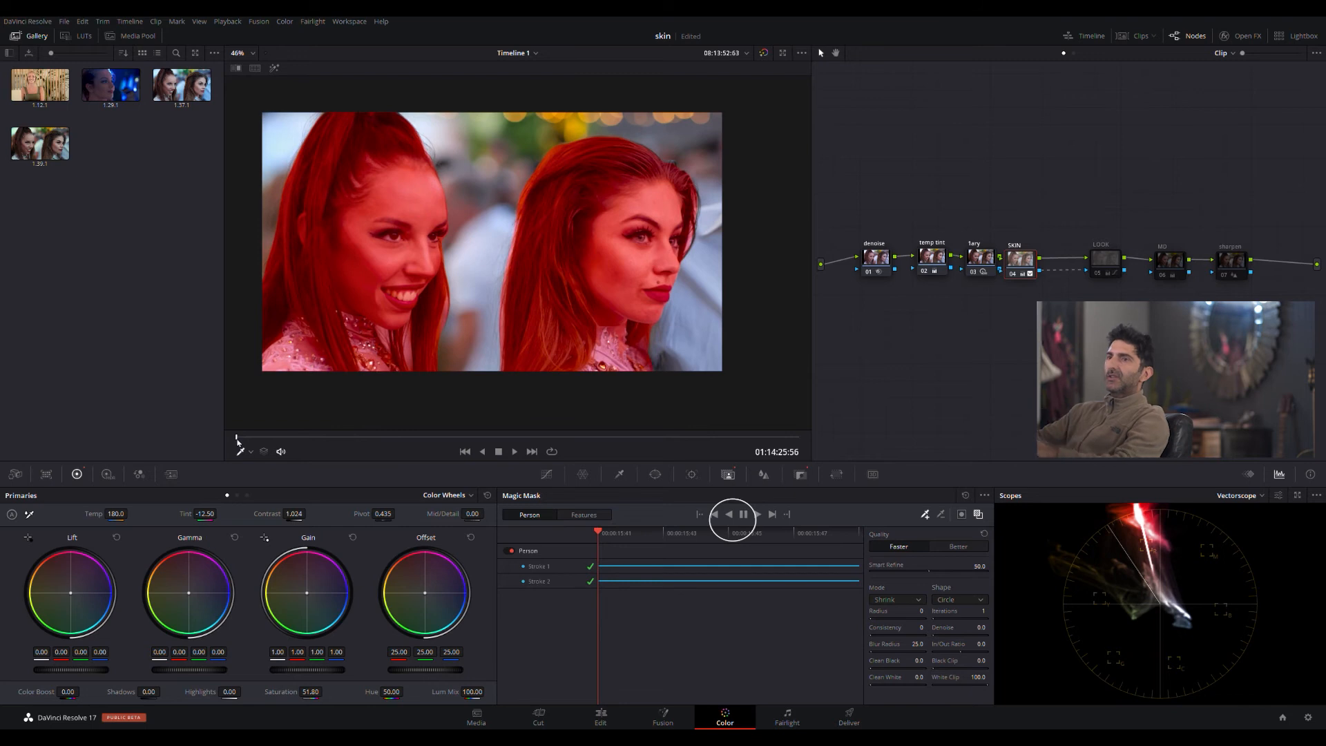
{"action": "left_click_drag", "start_coordinate": [390, 436], "coordinate": [283, 461]}
{"action": "left_click", "coordinate": [978, 514]}
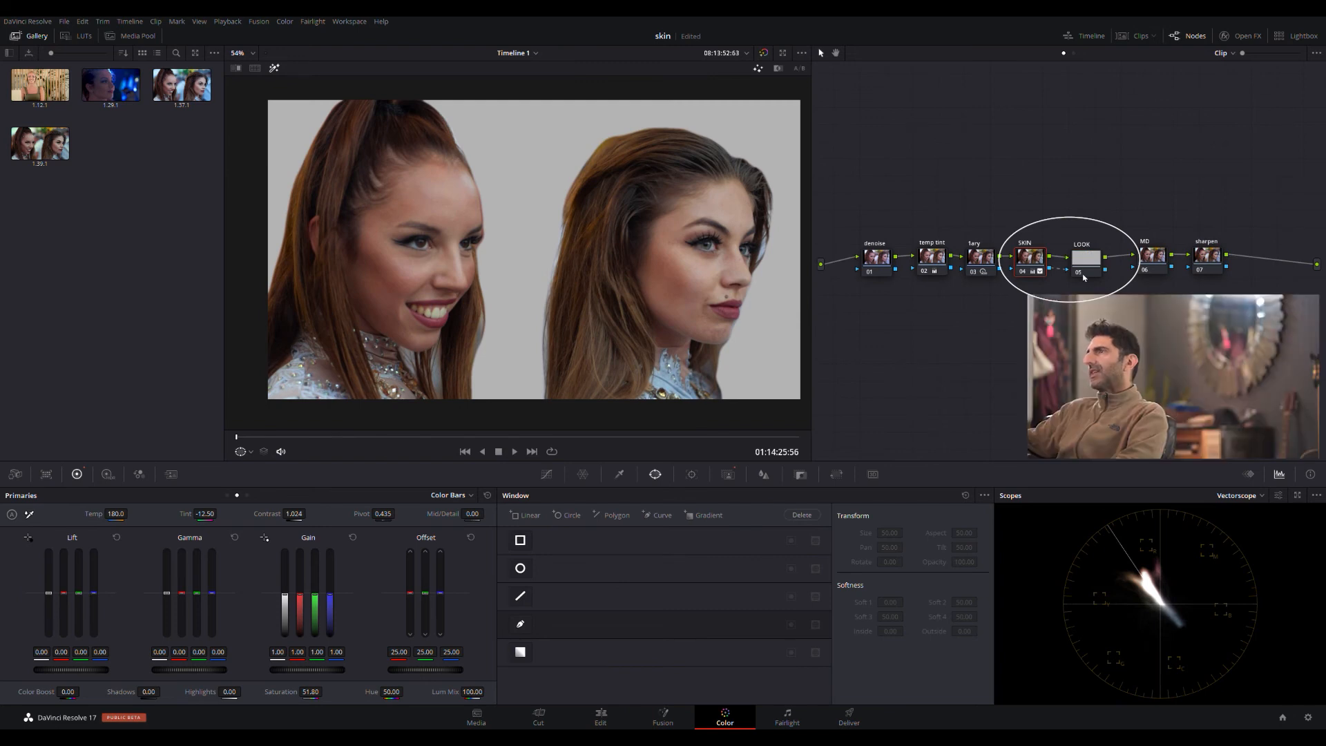
- On the LOOK node, push the offset wheel toward blue to about 22.92, 24.94 and 26.13 to cool the background
{"action": "left_click", "coordinate": [1081, 265]}
{"action": "left_click", "coordinate": [1029, 259]}
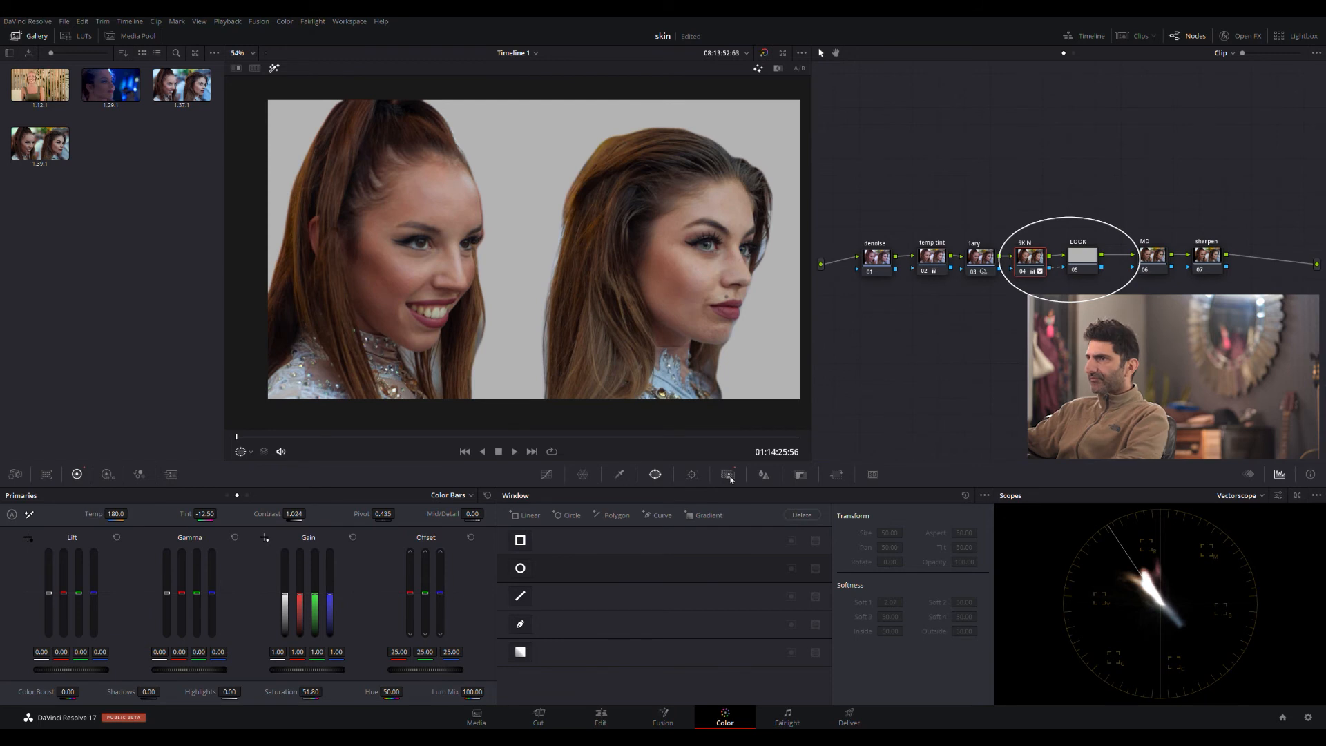
{"action": "left_click", "coordinate": [728, 475]}
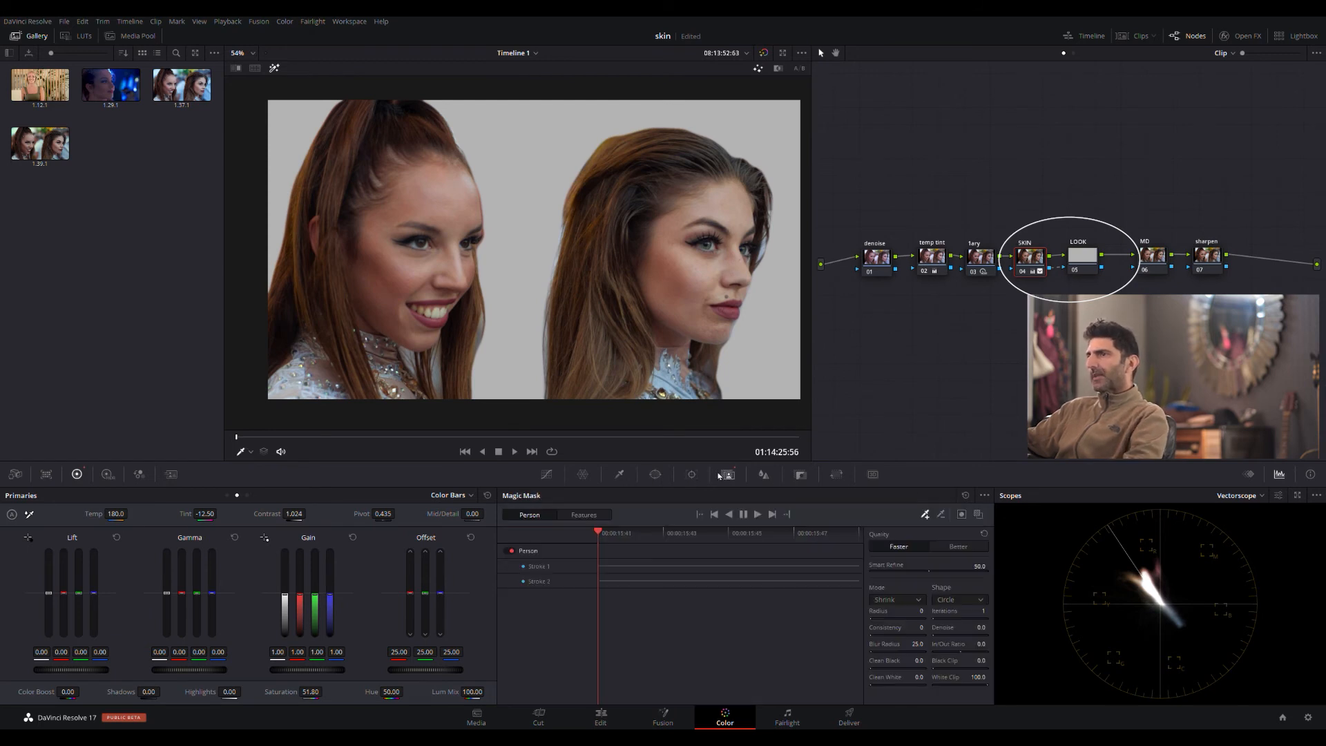
{"action": "left_click", "coordinate": [1091, 259]}
{"action": "left_click_drag", "start_coordinate": [1088, 259], "coordinate": [1084, 259]}
{"action": "left_click", "coordinate": [547, 475]}
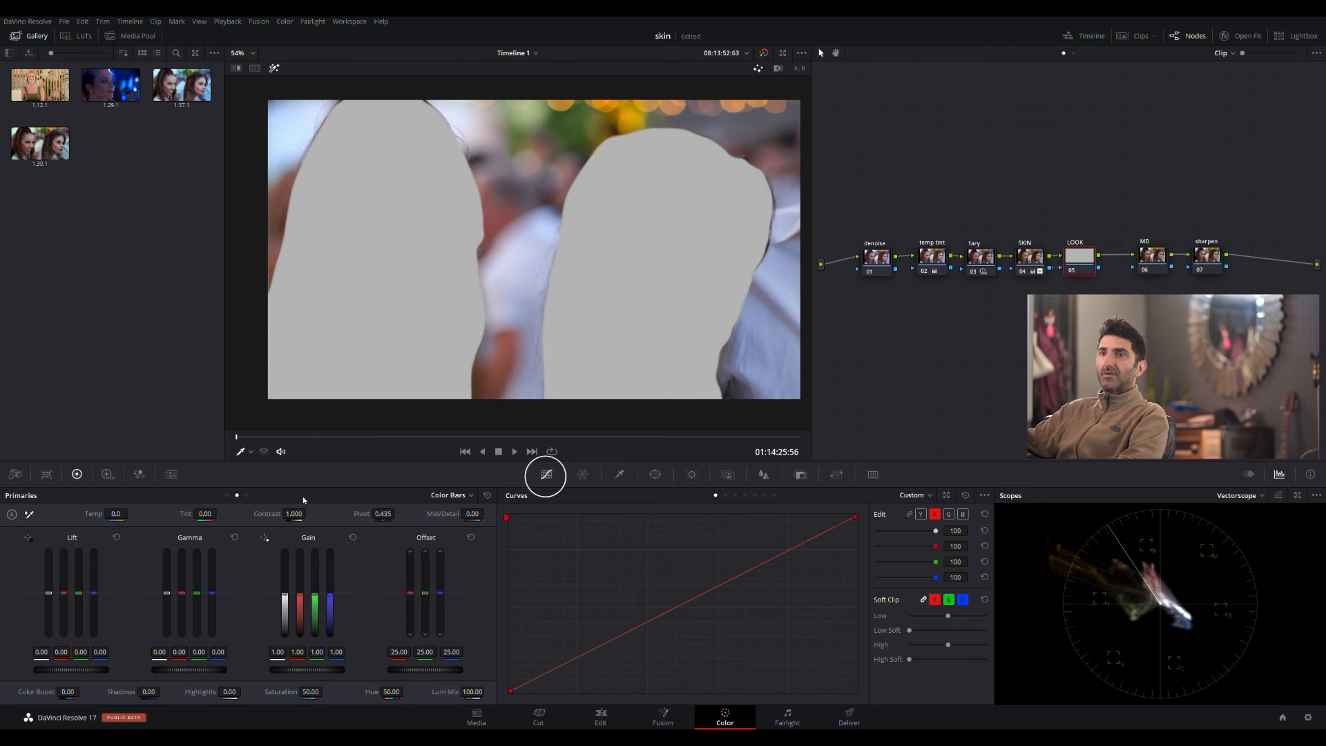
{"action": "left_click", "coordinate": [77, 473]}
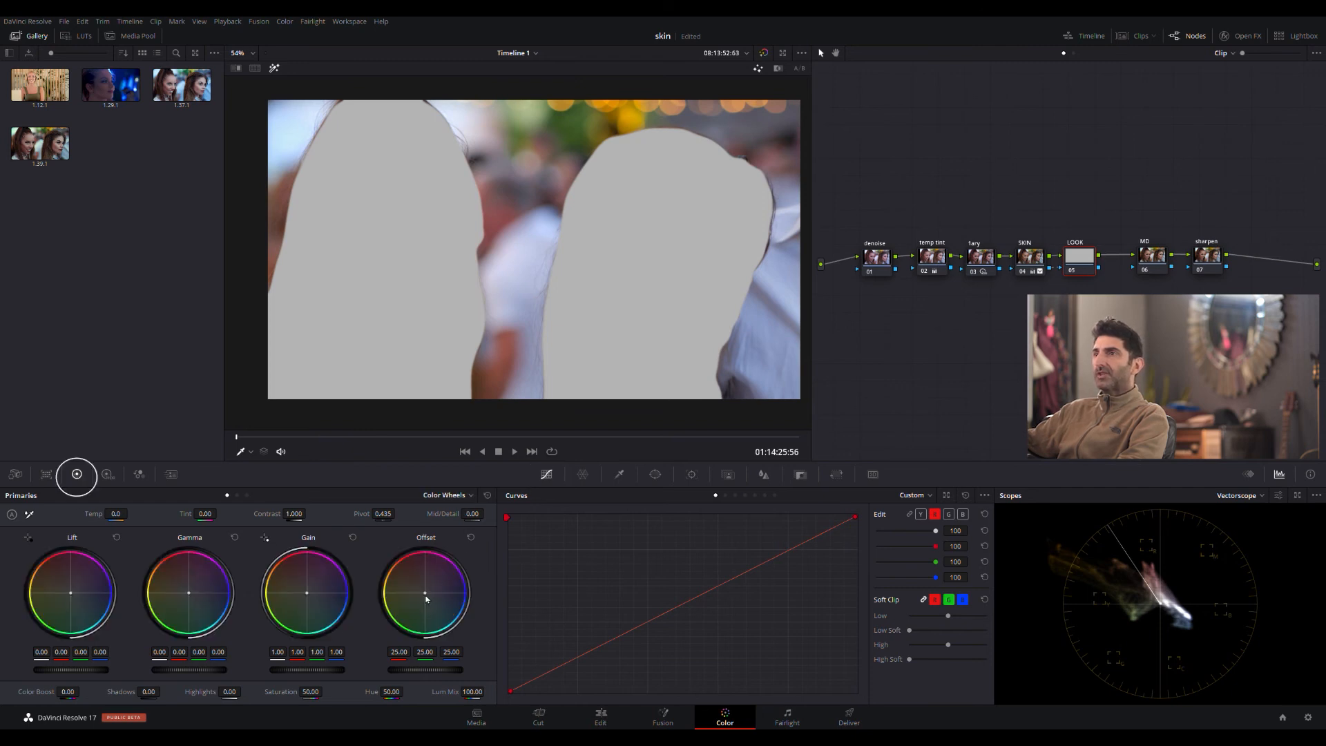
{"action": "left_click", "coordinate": [425, 595]}
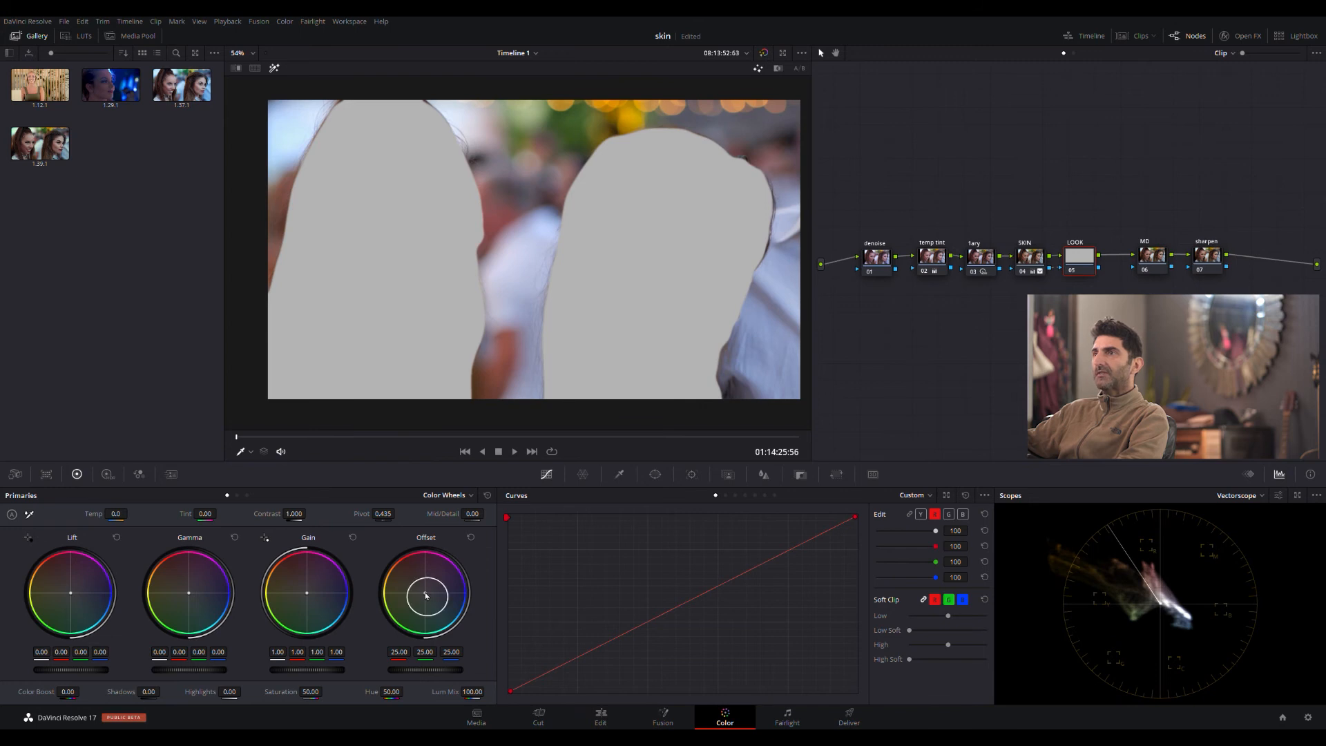
{"action": "left_click_drag", "start_coordinate": [426, 595], "coordinate": [427, 594]}
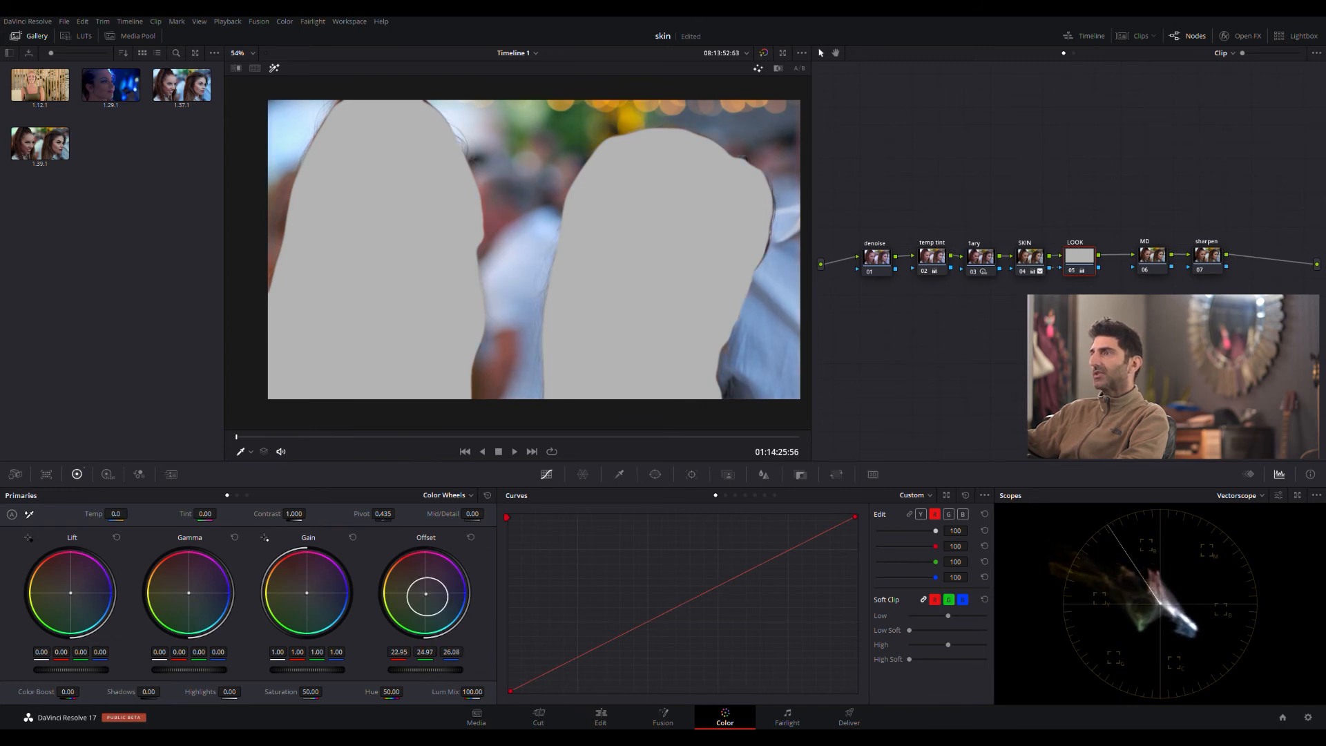
- On the LOOK node's custom curves, lower the red curve's midtones slightly and raise the green curve's midtones slightly
{"action": "left_click", "coordinate": [934, 515]}
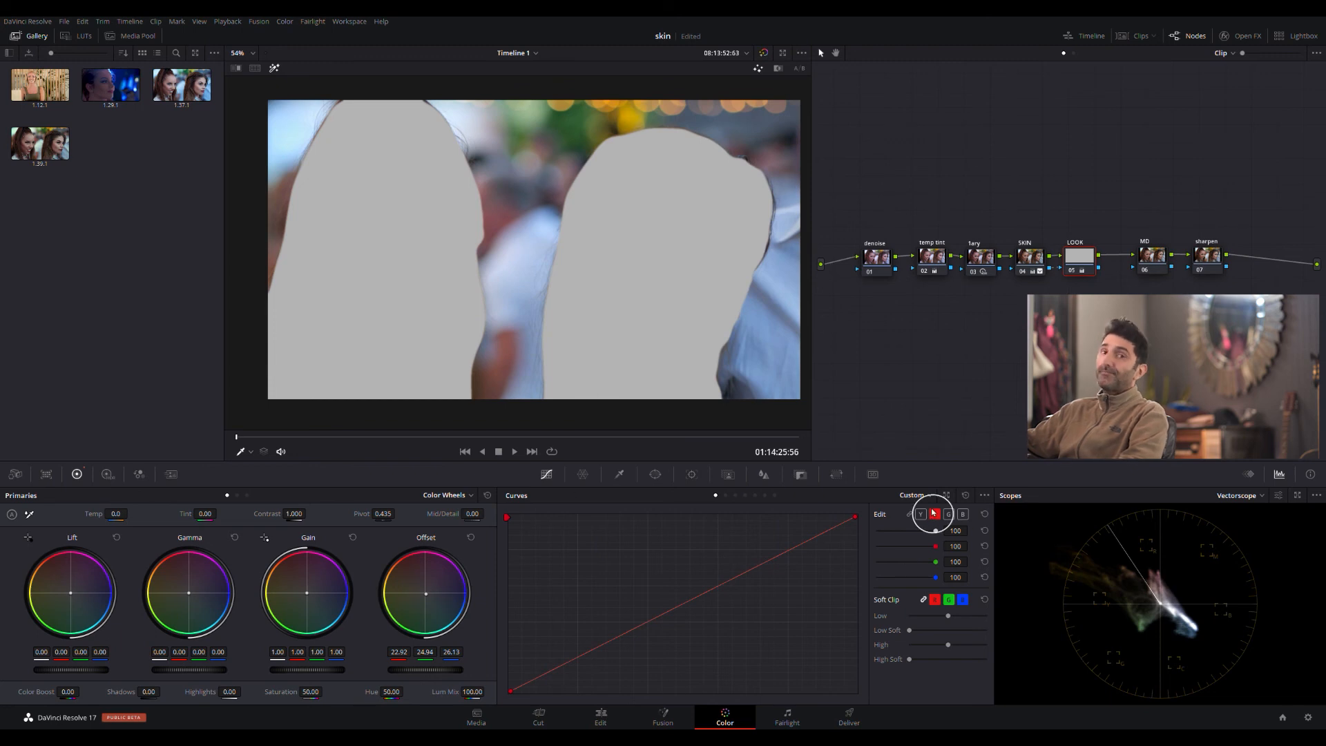
{"action": "left_click_drag", "start_coordinate": [675, 613], "coordinate": [675, 615]}
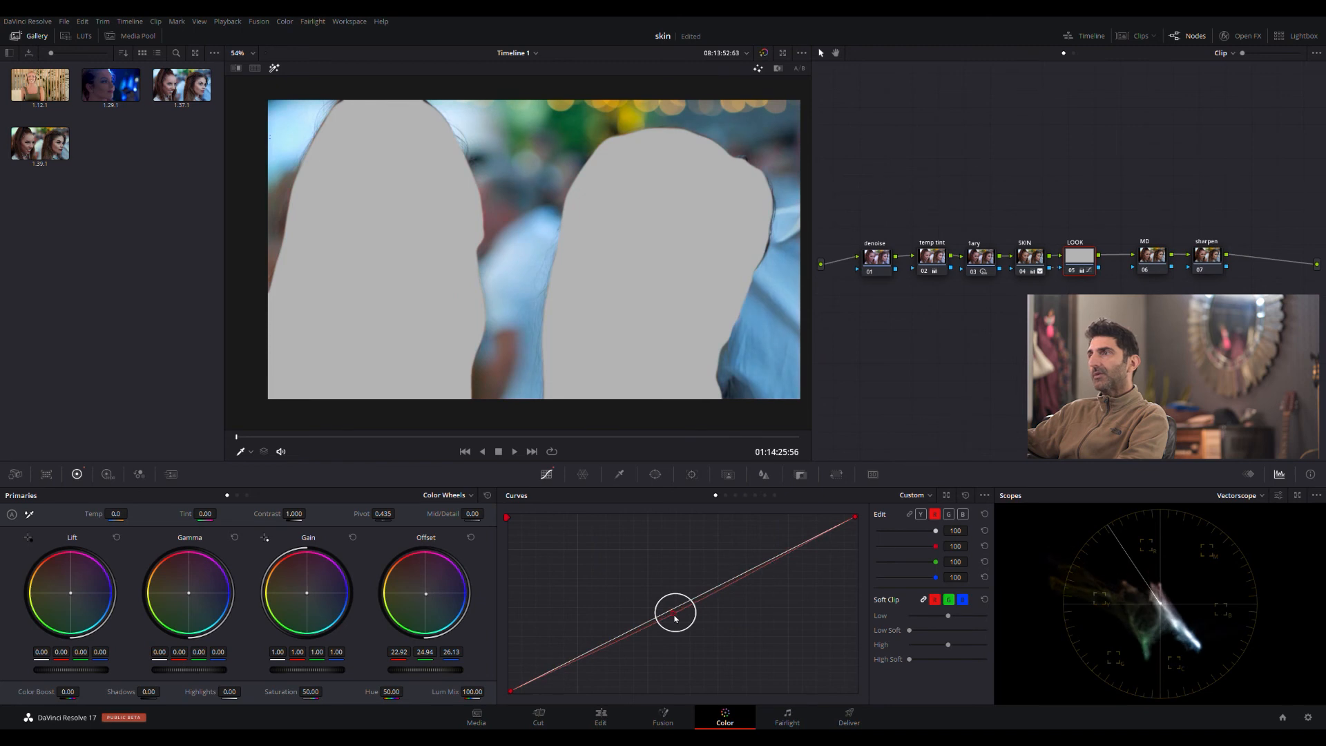
{"action": "left_click", "coordinate": [948, 514]}
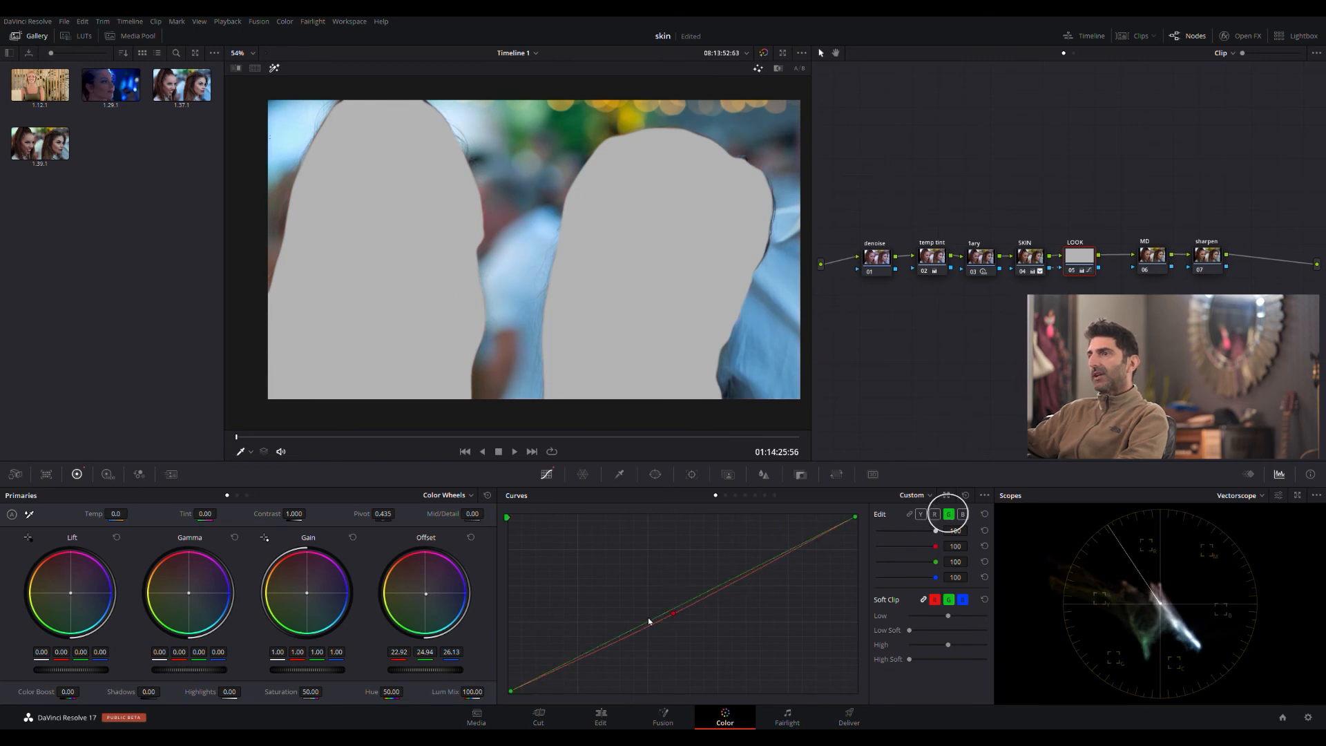
{"action": "left_click_drag", "start_coordinate": [666, 613], "coordinate": [664, 608]}
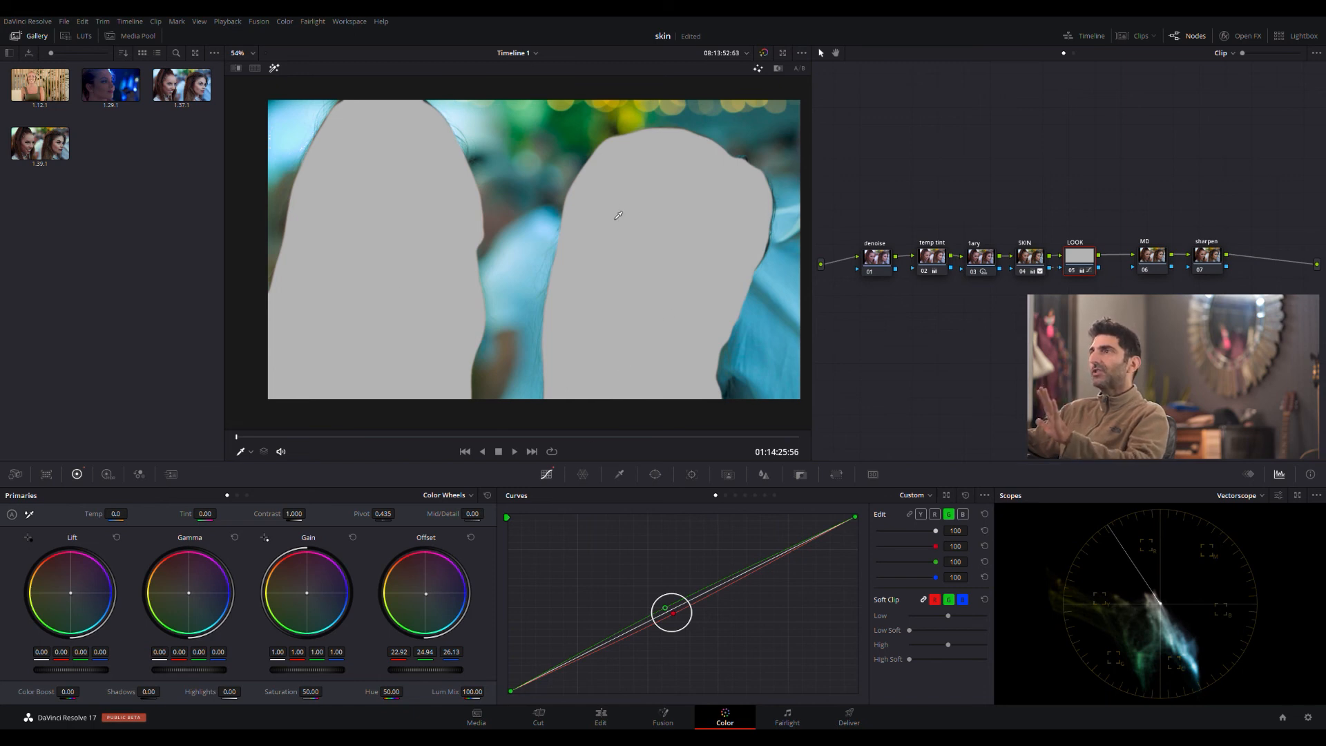
- Turn off the highlight view and give the denoise node temporal noise reduction with 3 frames, Better estimation, and luma and chroma thresholds of 13.2
{"action": "scroll", "coordinate": [490, 180], "scroll_direction": "up", "scroll_amount": 5}
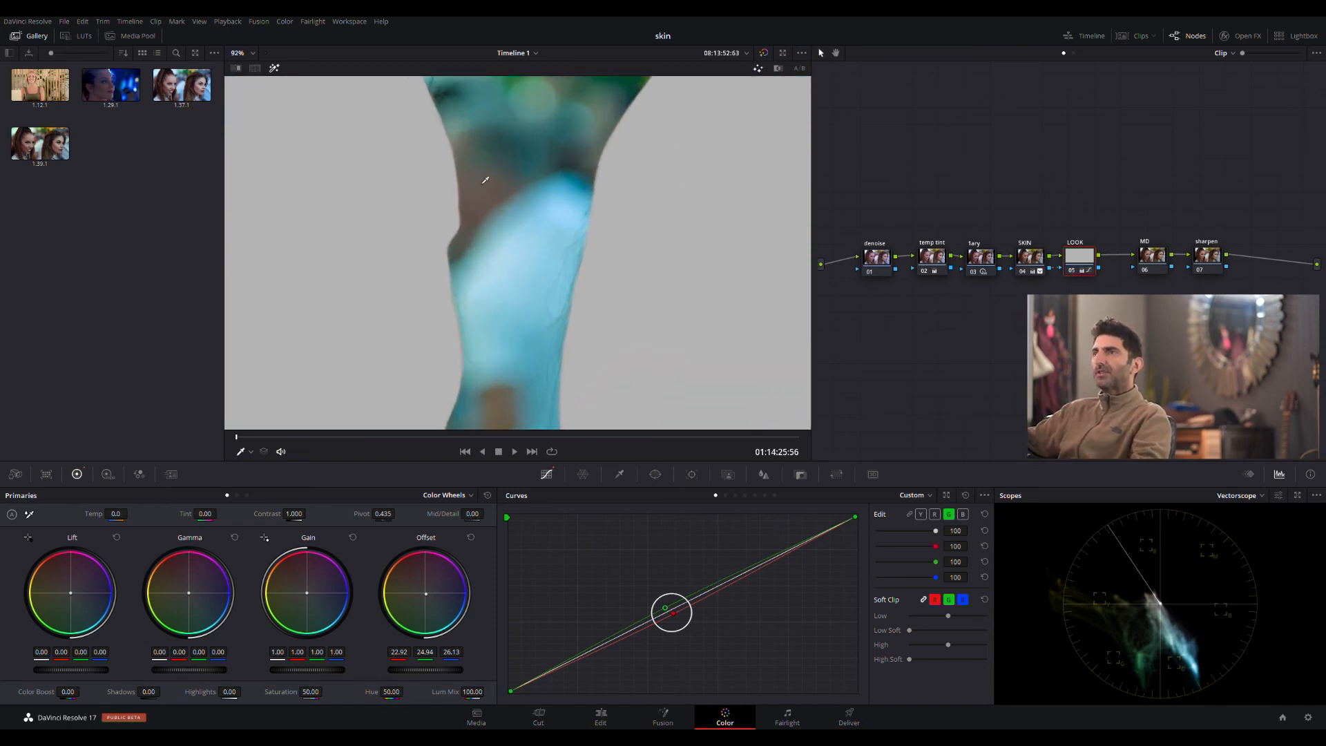
{"action": "scroll", "coordinate": [490, 180], "scroll_direction": "up", "scroll_amount": 4}
{"action": "left_click", "coordinate": [877, 259]}
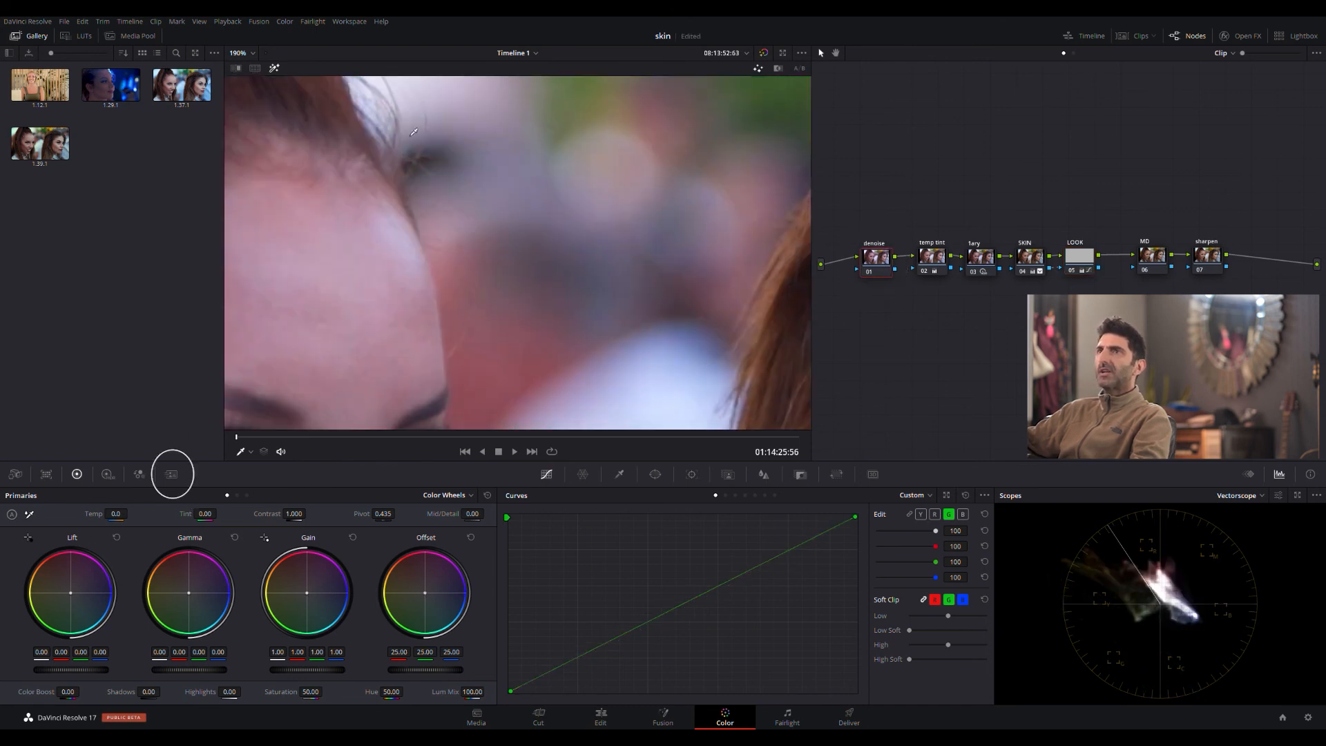
{"action": "left_click", "coordinate": [275, 69]}
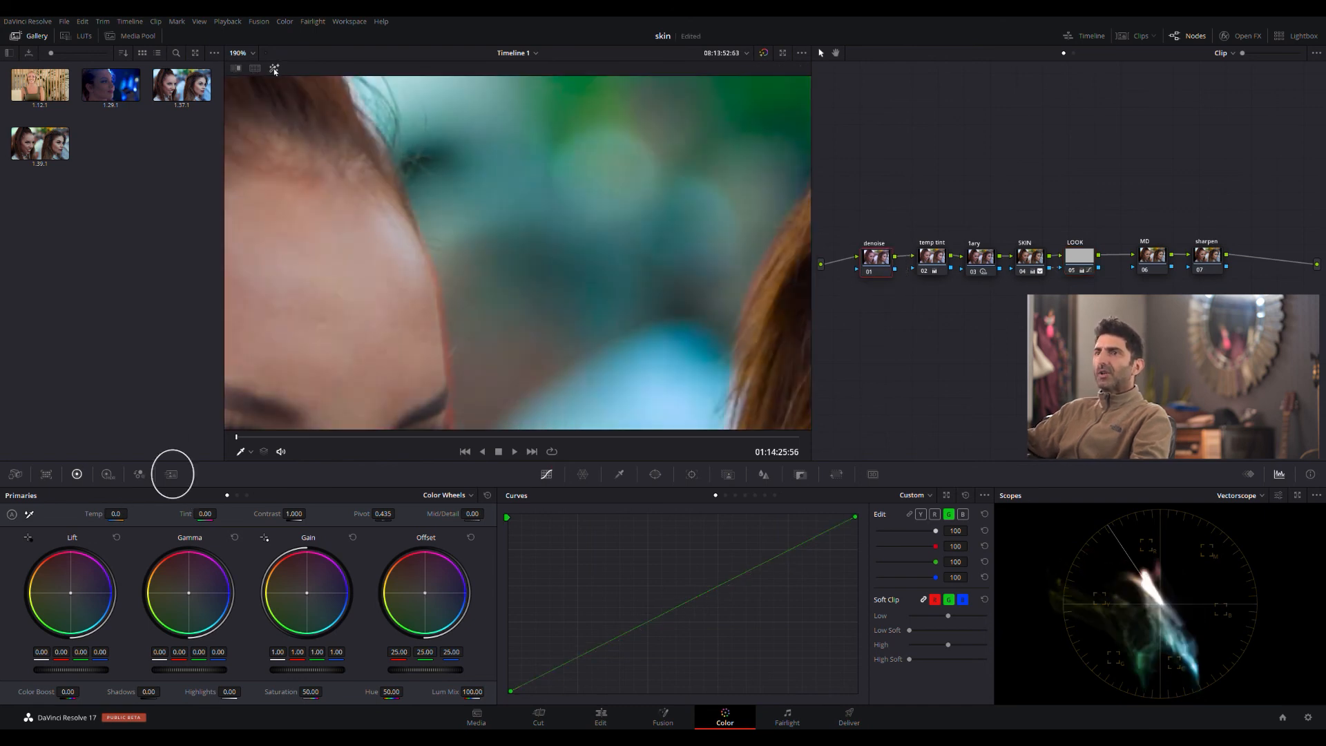
{"action": "left_click", "coordinate": [166, 476]}
{"action": "left_click", "coordinate": [76, 589]}
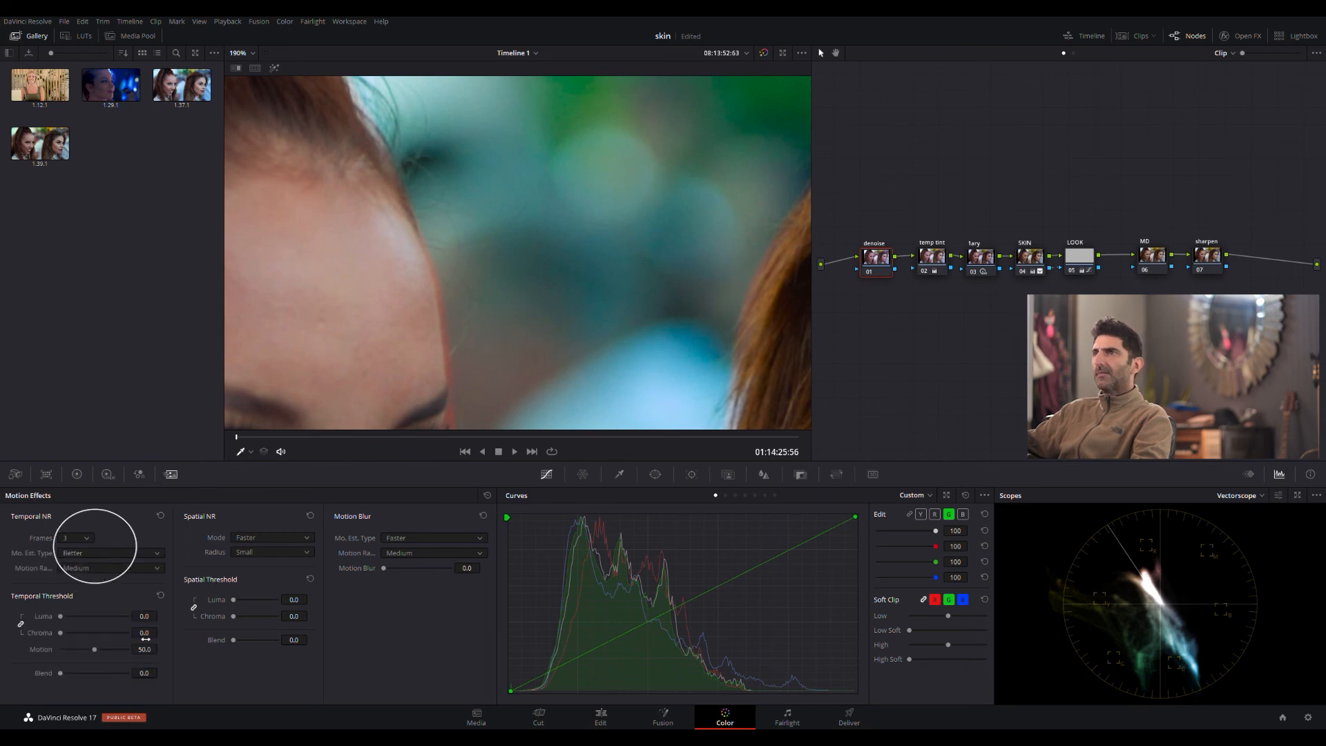
{"action": "left_click_drag", "start_coordinate": [145, 638], "coordinate": [160, 632]}
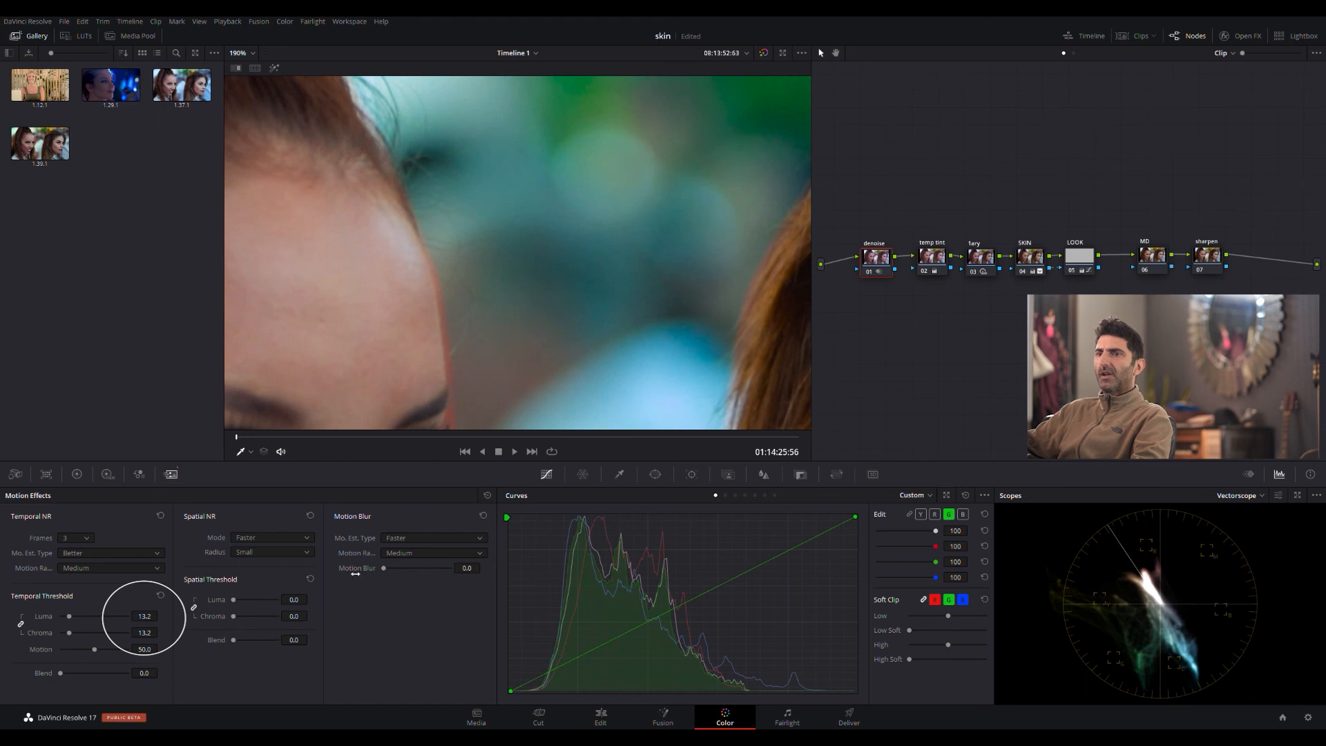
- Unlink the denoise node's spatial thresholds and set only the spatial chroma threshold to 5.8
{"action": "left_click_drag", "start_coordinate": [294, 616], "coordinate": [286, 616]}
{"action": "scroll", "coordinate": [649, 280], "scroll_direction": "down", "scroll_amount": 10}
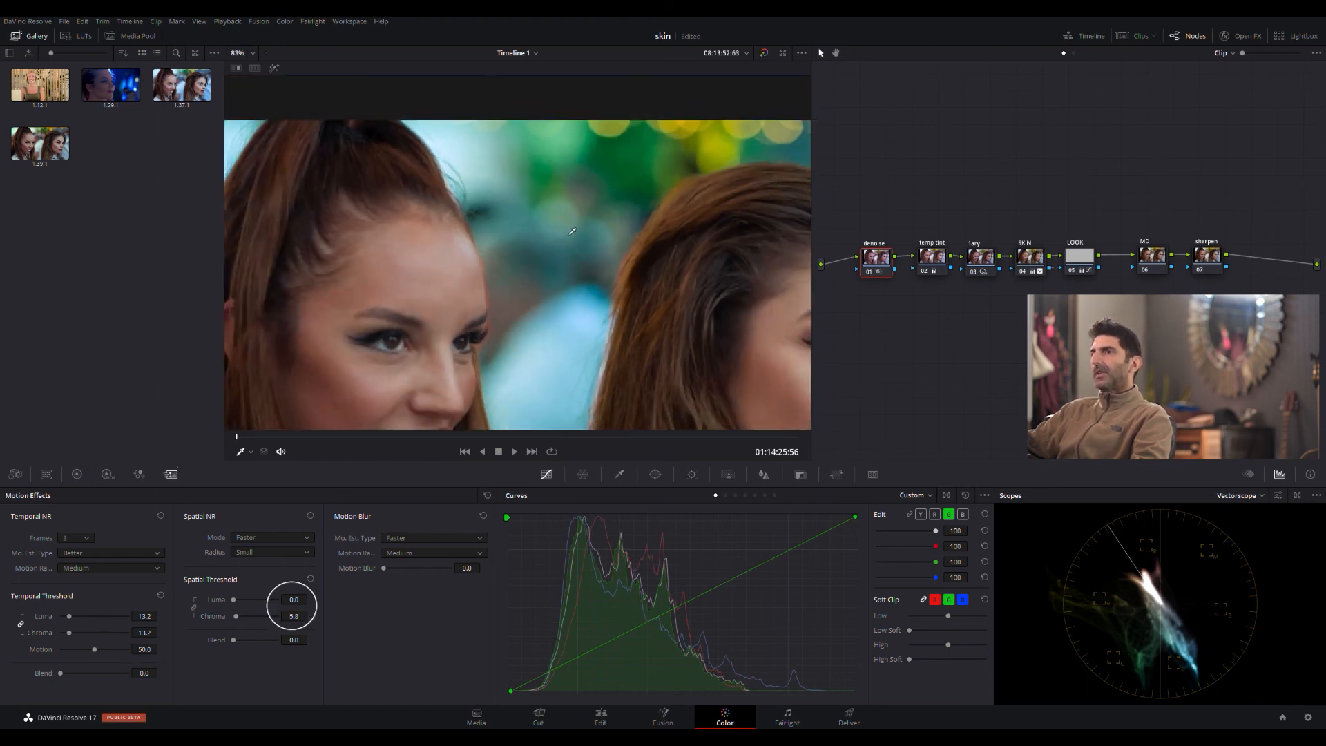
{"action": "scroll", "coordinate": [649, 280], "scroll_direction": "up", "scroll_amount": 3}
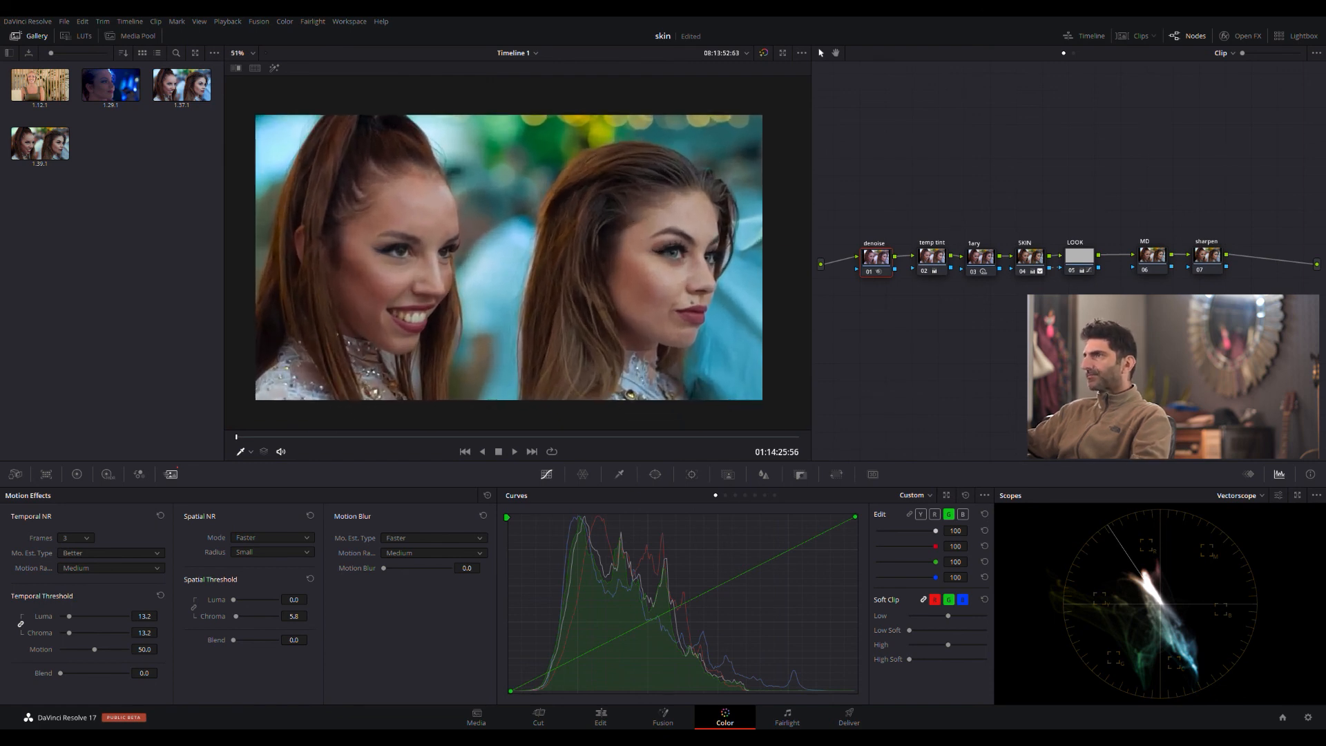
- Reduce the SKIN node's key output gain to 0.842 to soften the strength of its correction
{"action": "left_click", "coordinate": [1026, 262]}
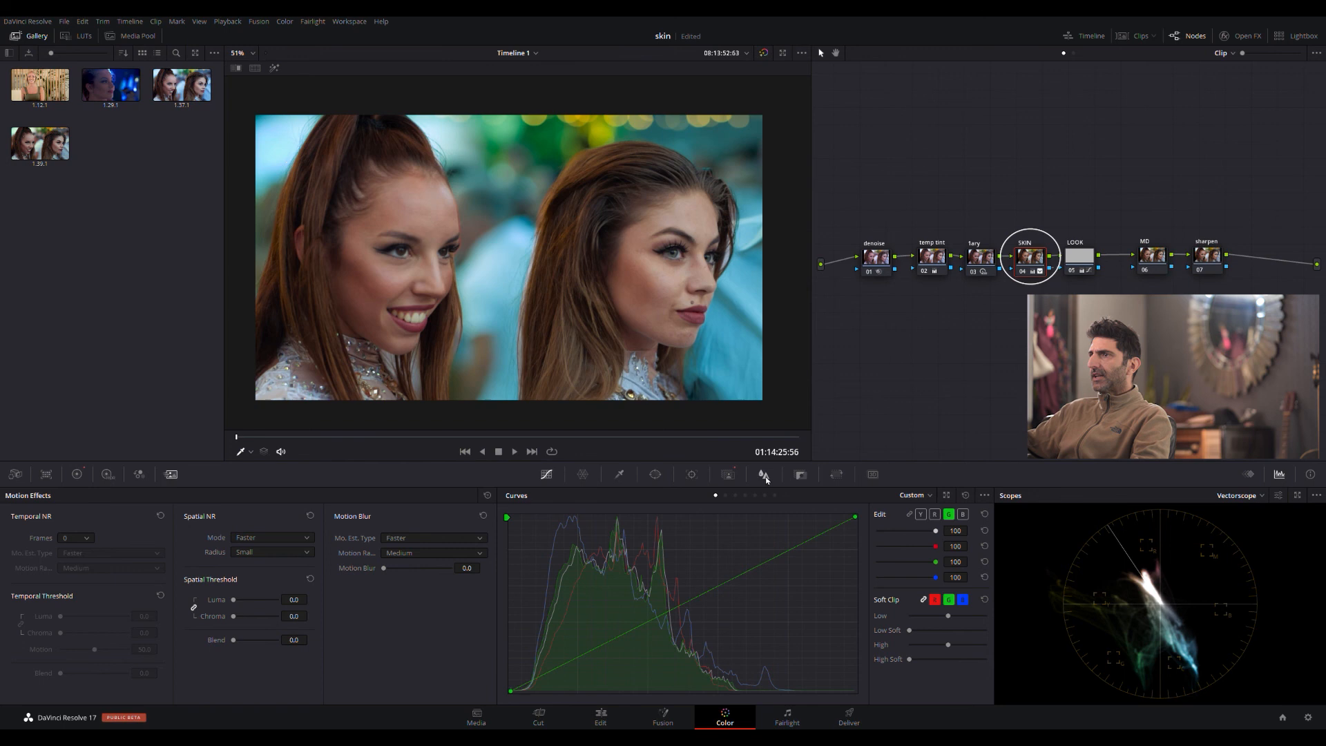
{"action": "left_click", "coordinate": [729, 475]}
{"action": "left_click", "coordinate": [800, 475]}
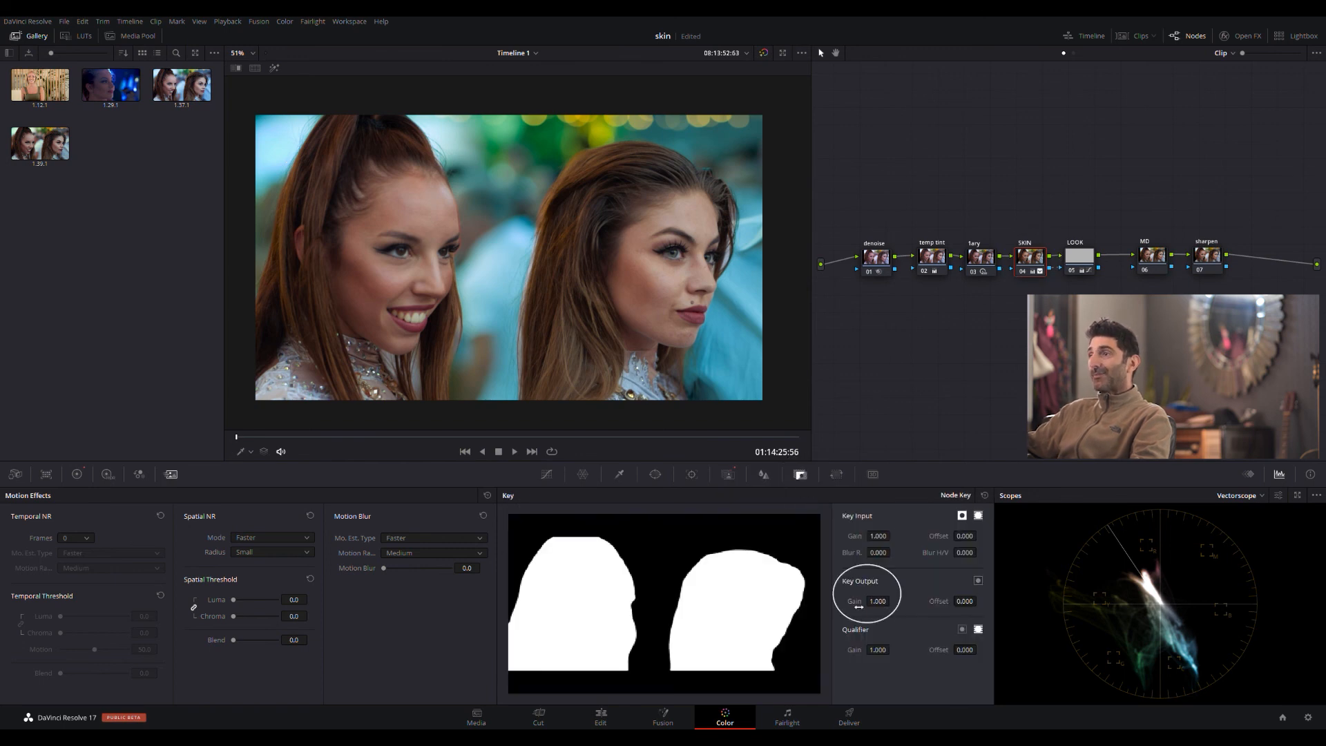
{"action": "left_click_drag", "start_coordinate": [891, 601], "coordinate": [892, 600]}
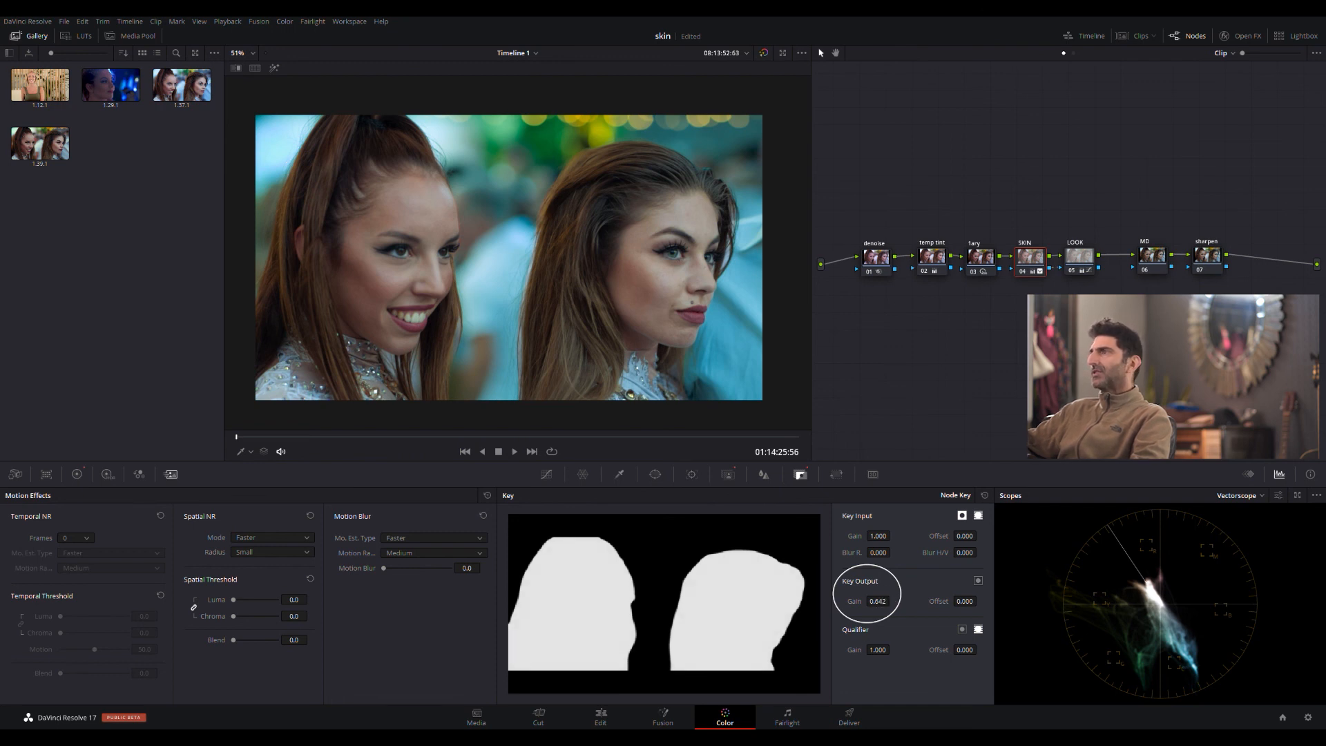
- Lower the MD node's midtone detail to about -27 and set the sharpen node's linked blur radius to 0.44
{"action": "left_click", "coordinate": [1151, 256]}
{"action": "left_click", "coordinate": [76, 473]}
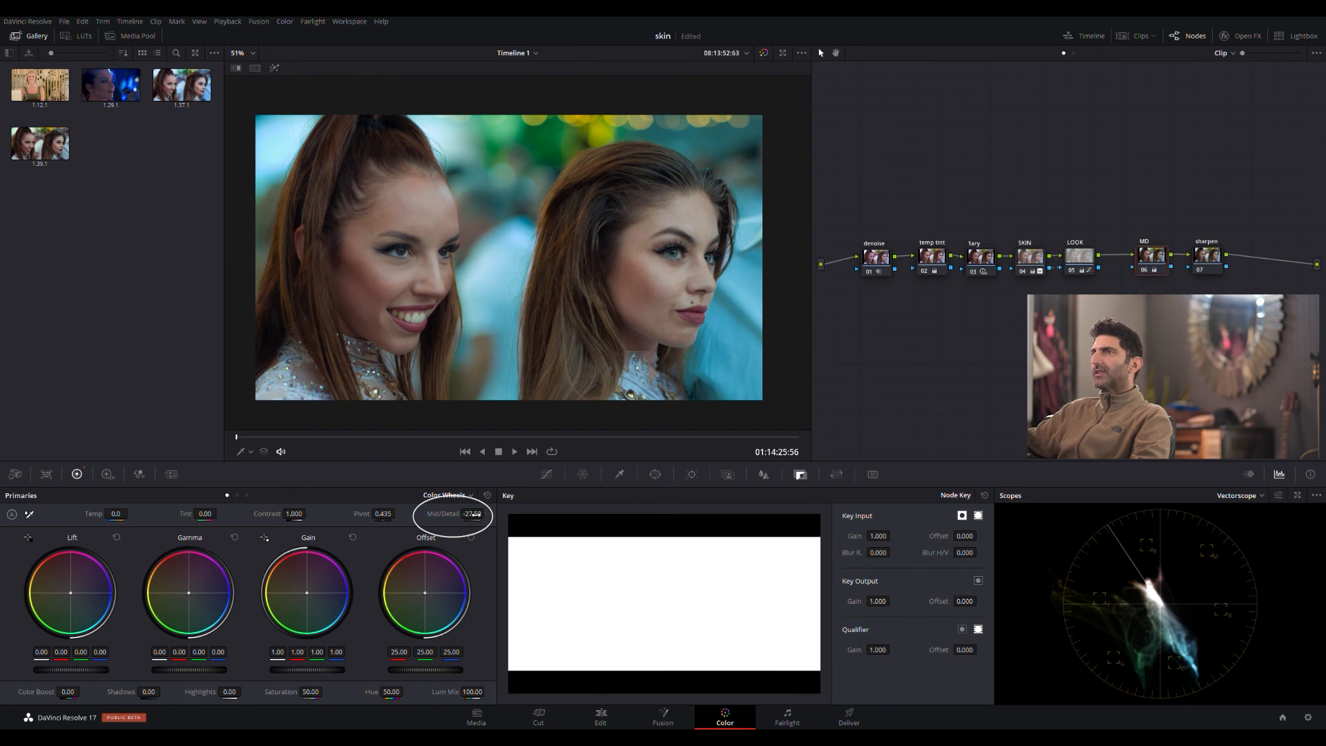
{"action": "left_click", "coordinate": [1207, 256]}
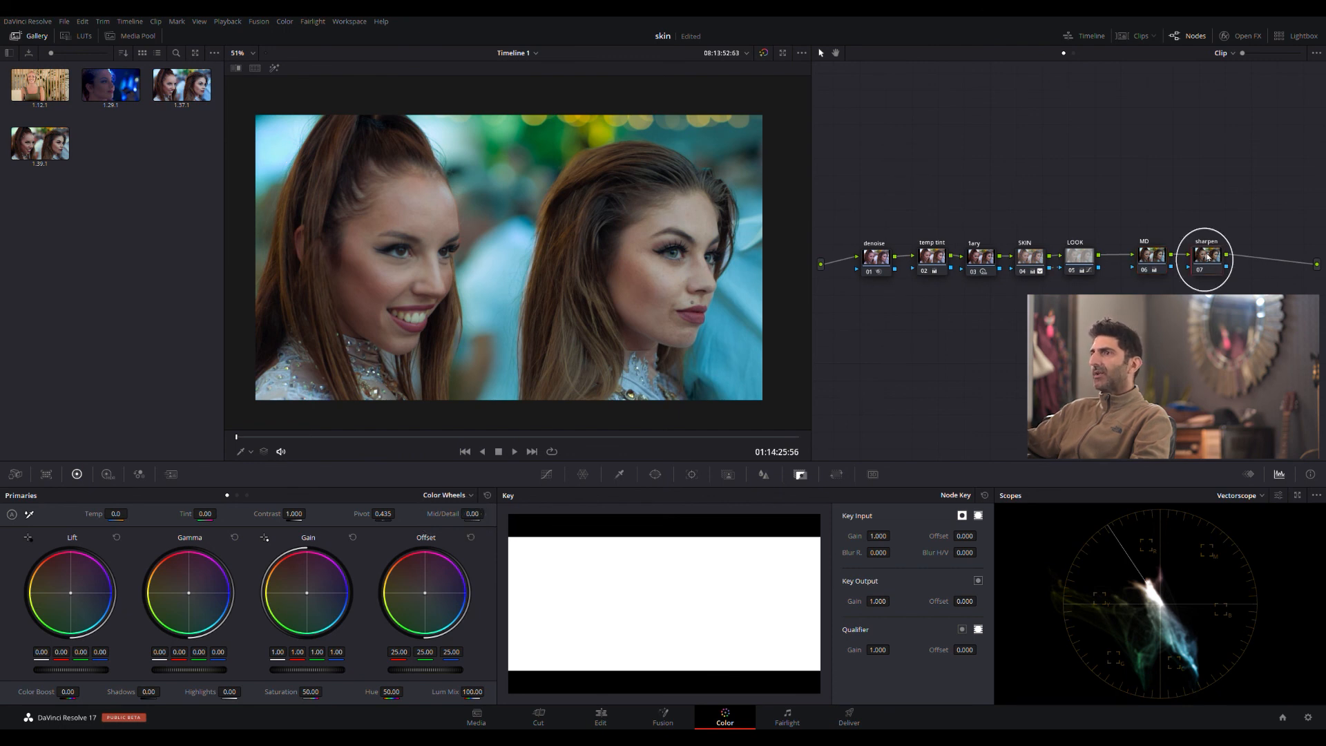
{"action": "left_click", "coordinate": [764, 474]}
{"action": "left_click_drag", "start_coordinate": [578, 586], "coordinate": [579, 598]}
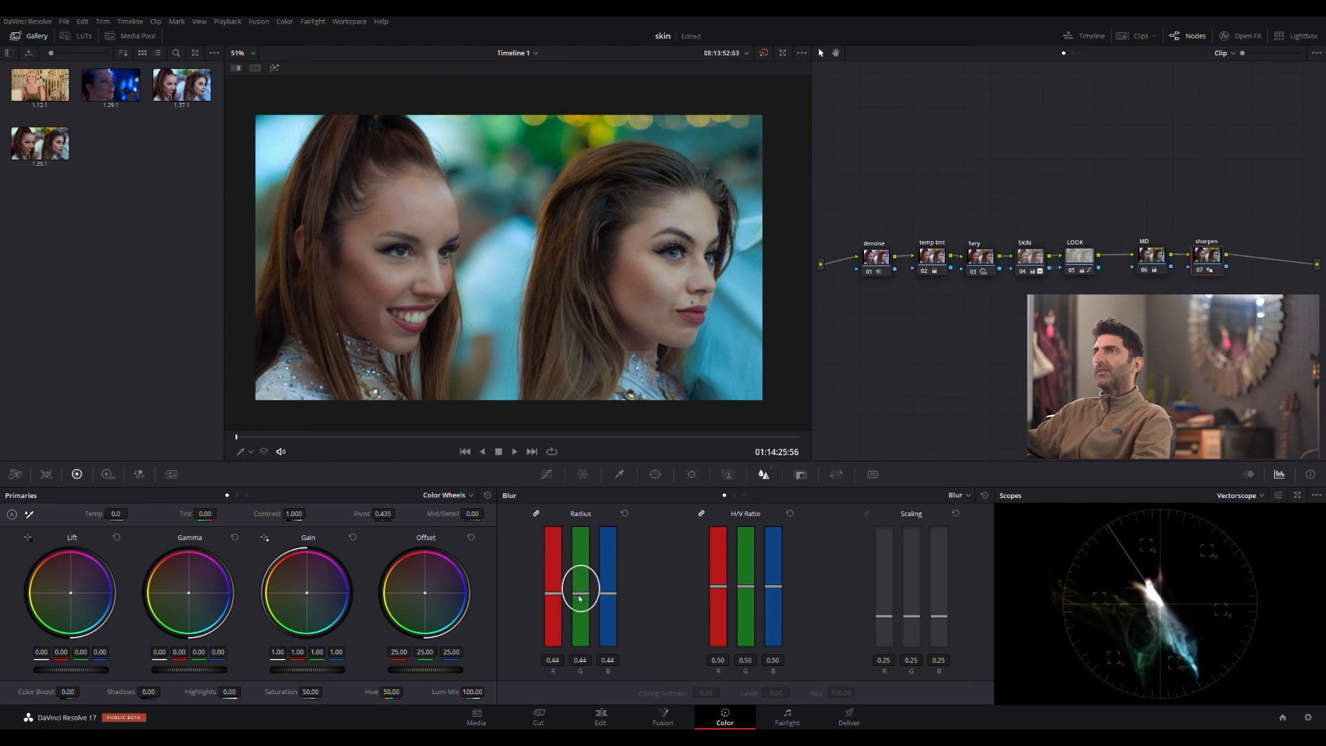
- Toggle the bypass of all grades on and off to compare the original clip with the finished grade
{"action": "left_click", "coordinate": [764, 53]}
{"action": "left_click", "coordinate": [764, 53]}
{"action": "left_click", "coordinate": [764, 53]}
{"action": "left_click", "coordinate": [763, 53]}
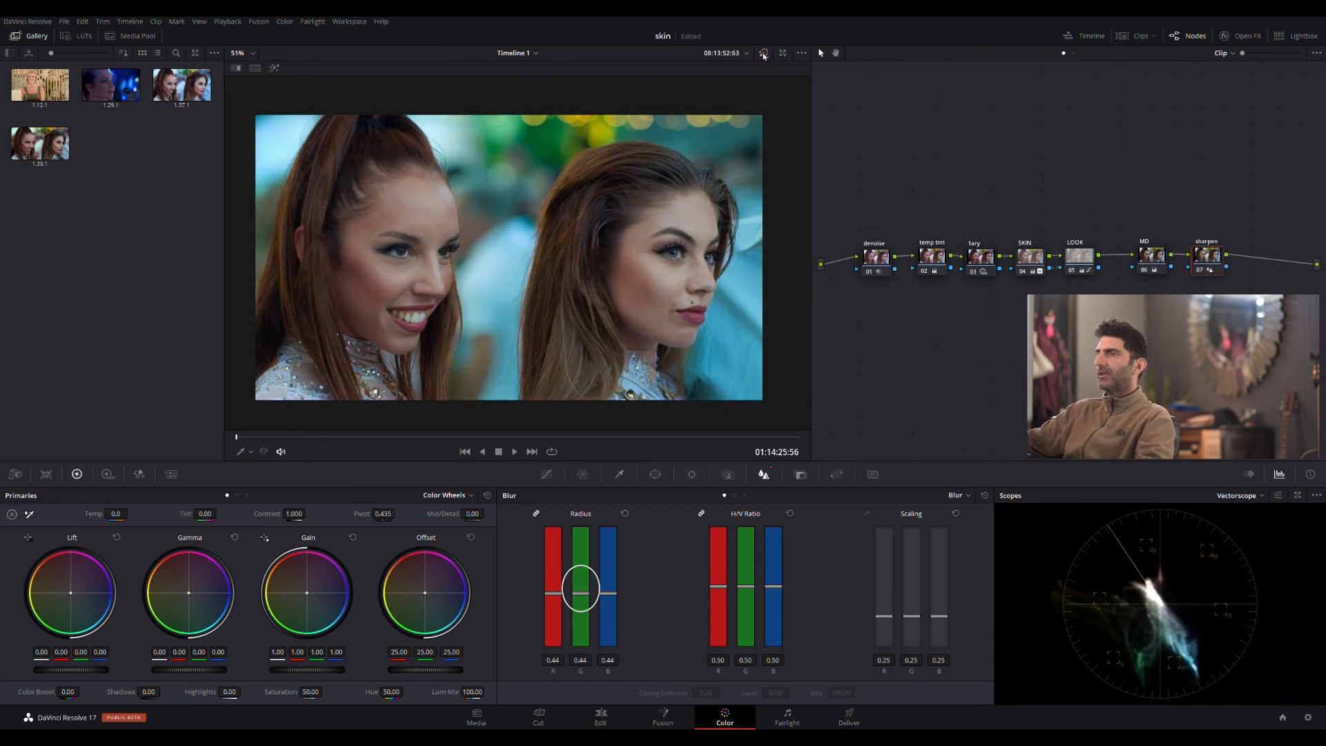